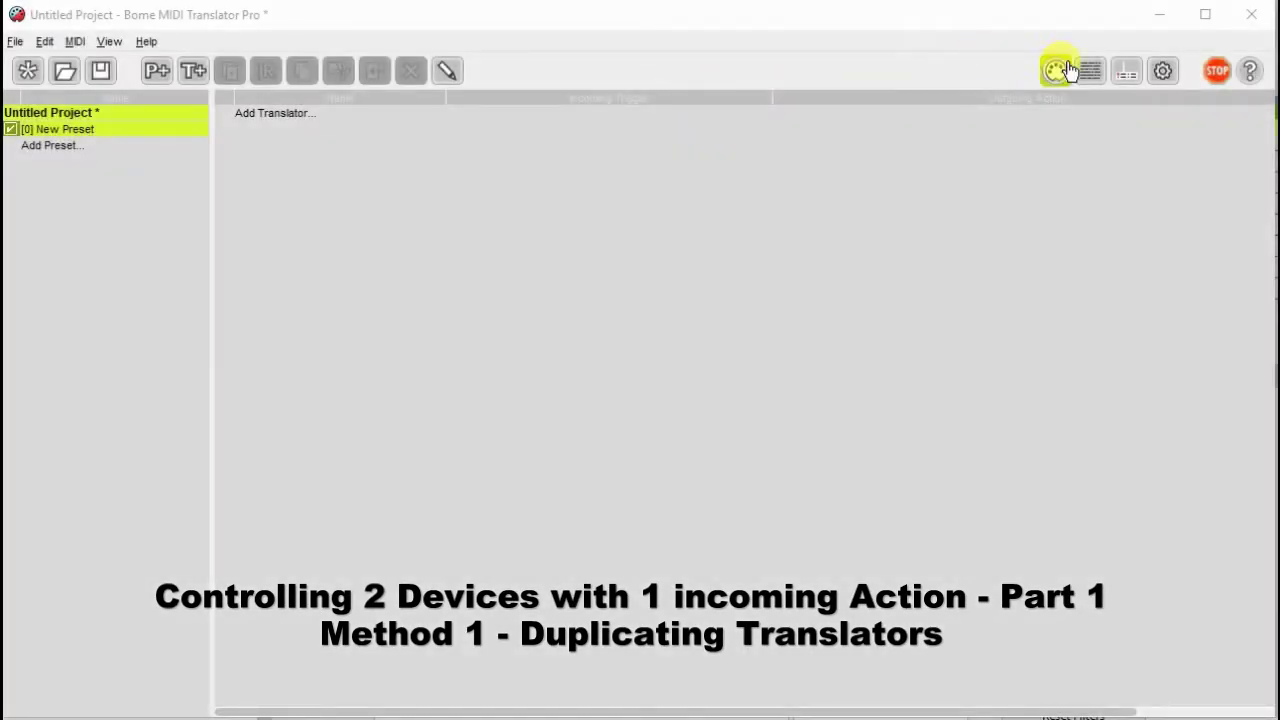
Step: In Project Properties, make Translator 1 Virtual In the default input and Translator 2 and 3 Virtual Out the default outputs
left_click(1055, 72)
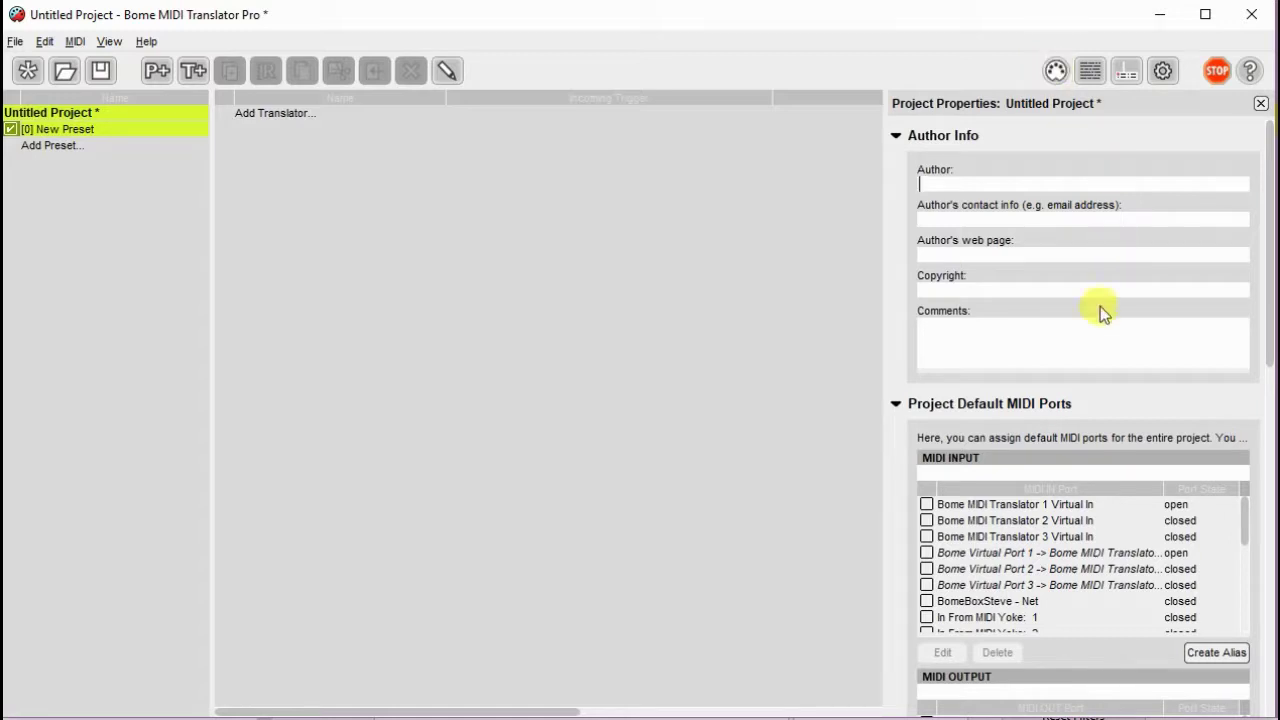
left_click(929, 506)
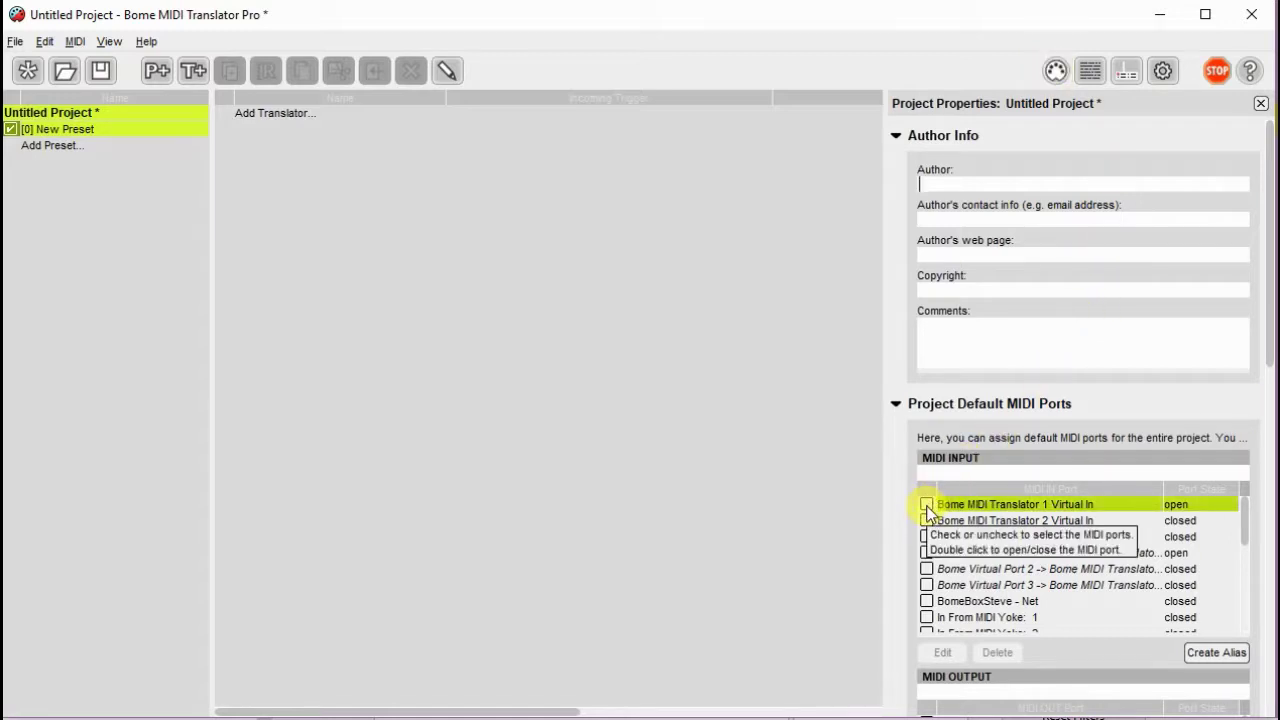
left_click(927, 505)
scroll(927, 512, "down", 3)
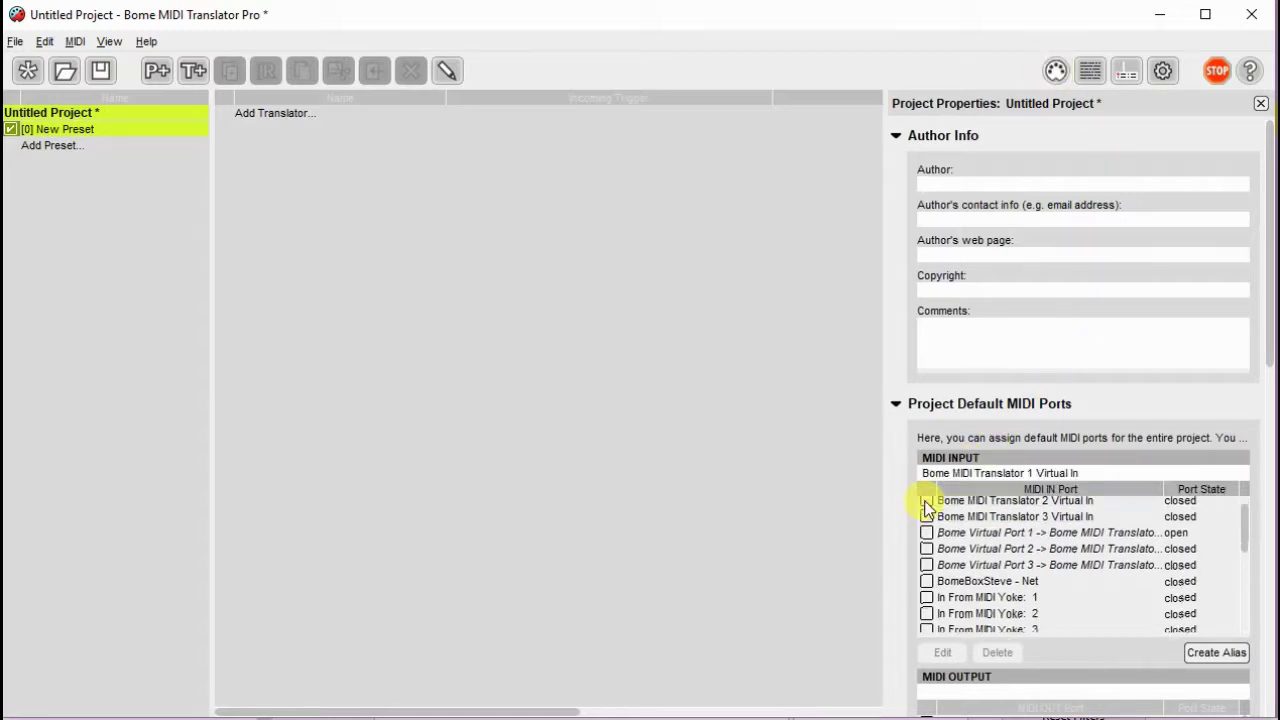
left_click_drag(1246, 563, 1245, 597)
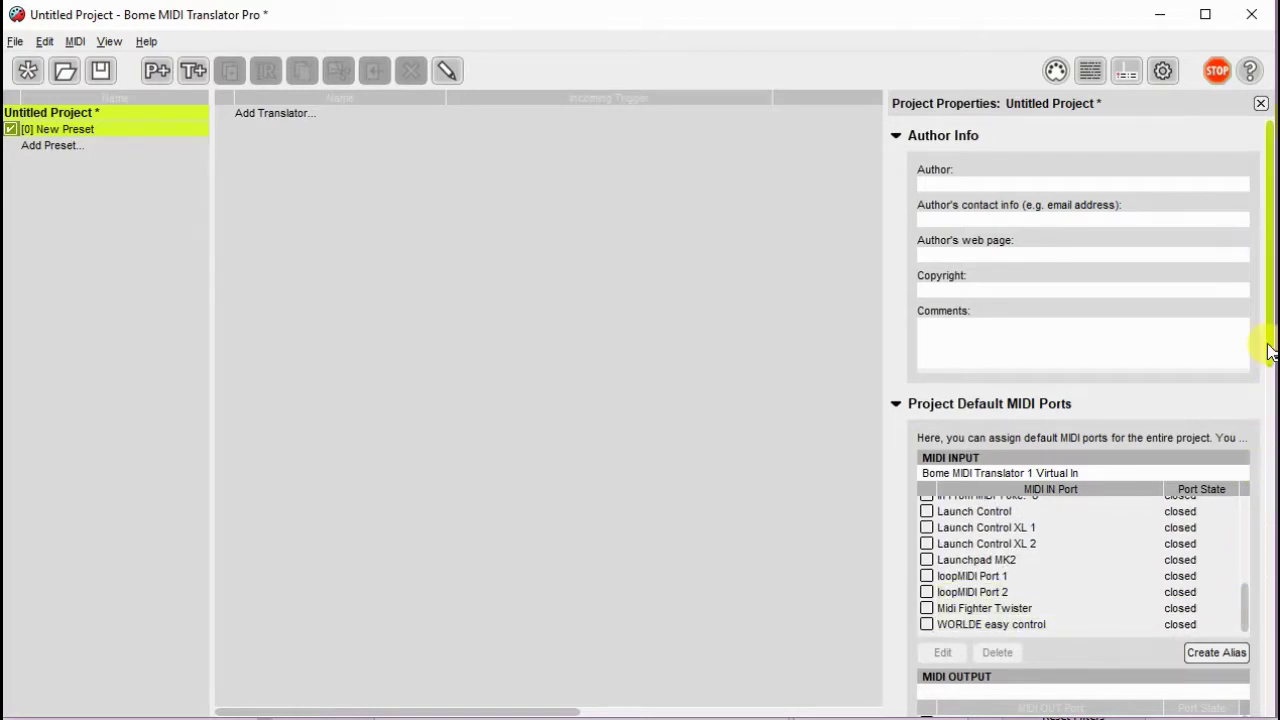
left_click_drag(1268, 343, 1268, 514)
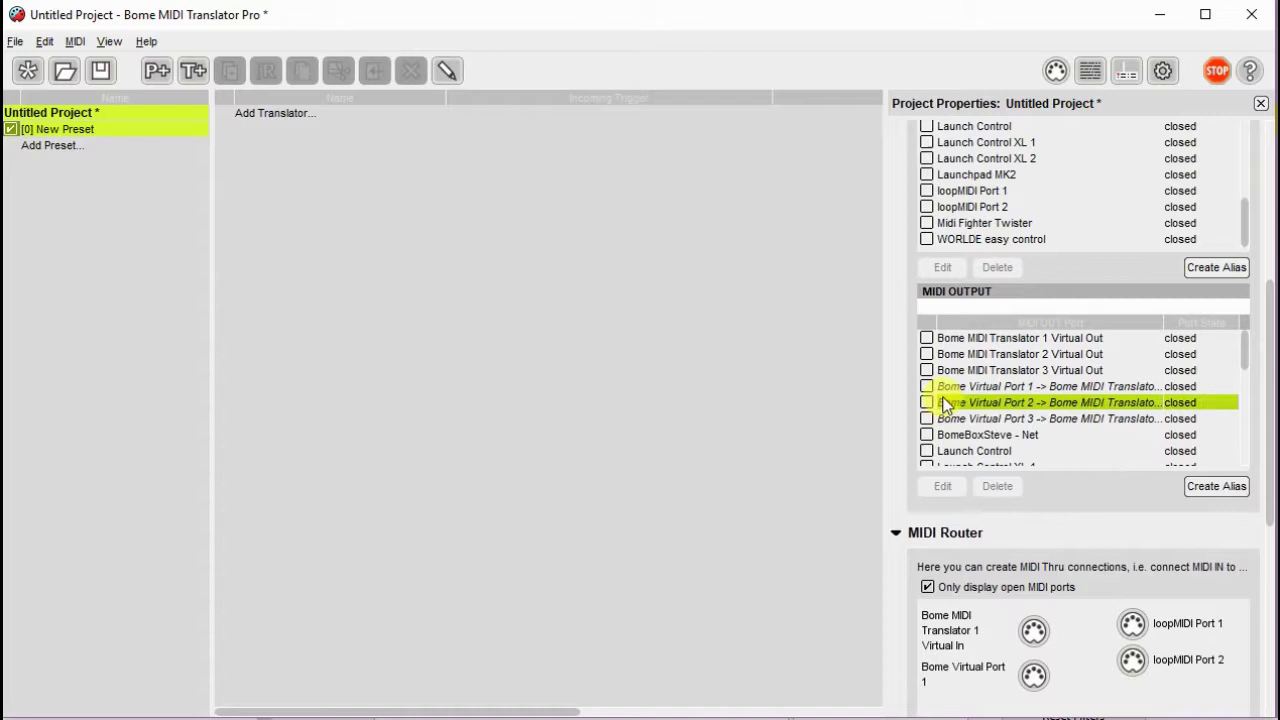
left_click(926, 357)
left_click(926, 355)
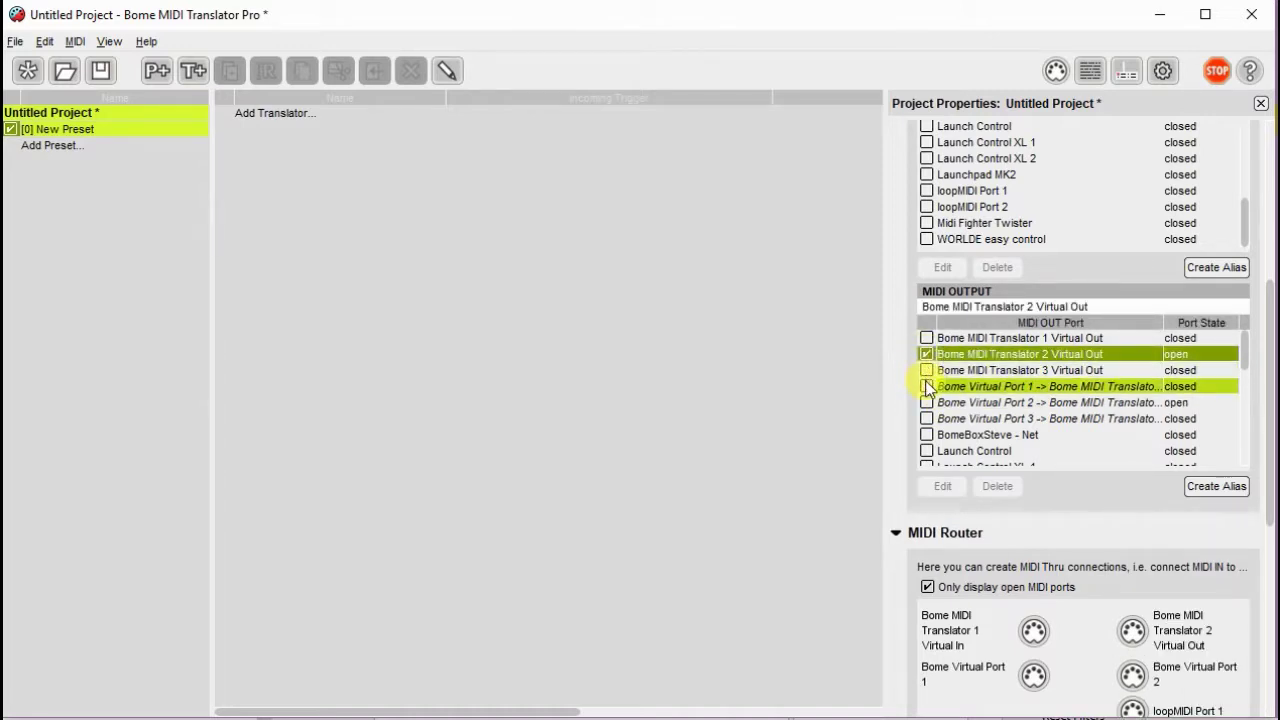
left_click(926, 371)
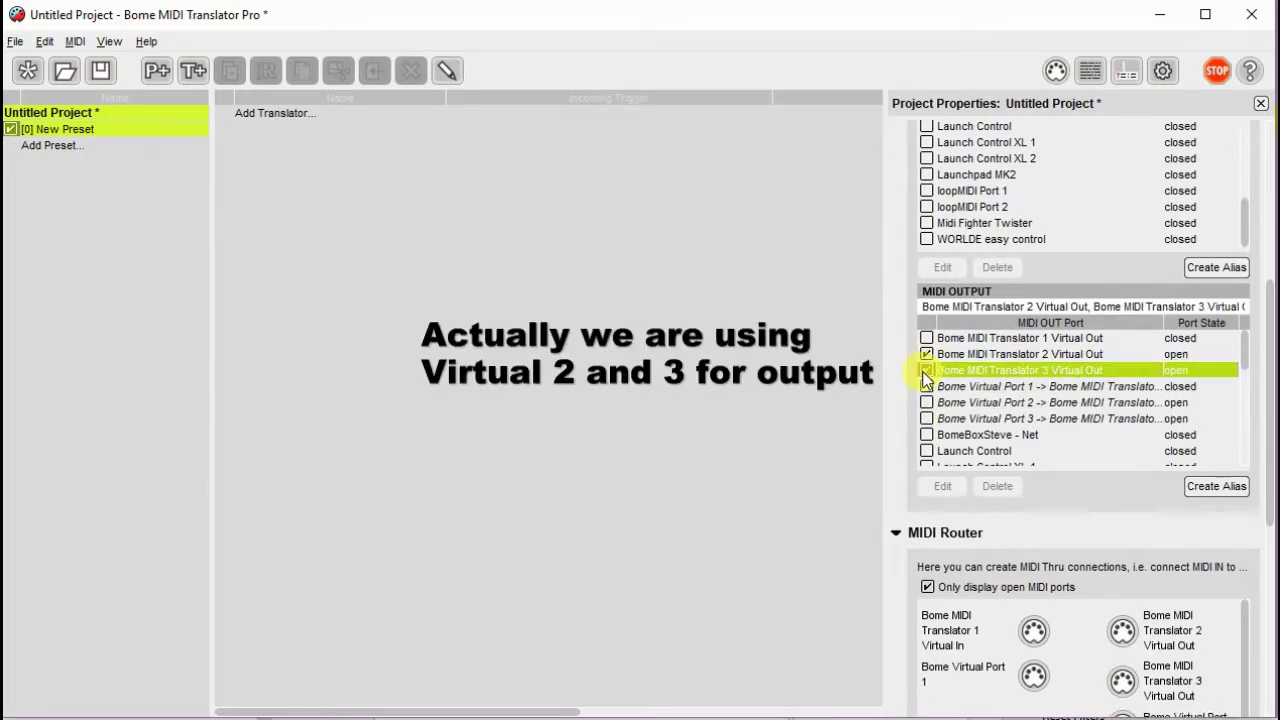
Step: Add a new translator and name it 'Program Change Synth1'
double_click(250, 114)
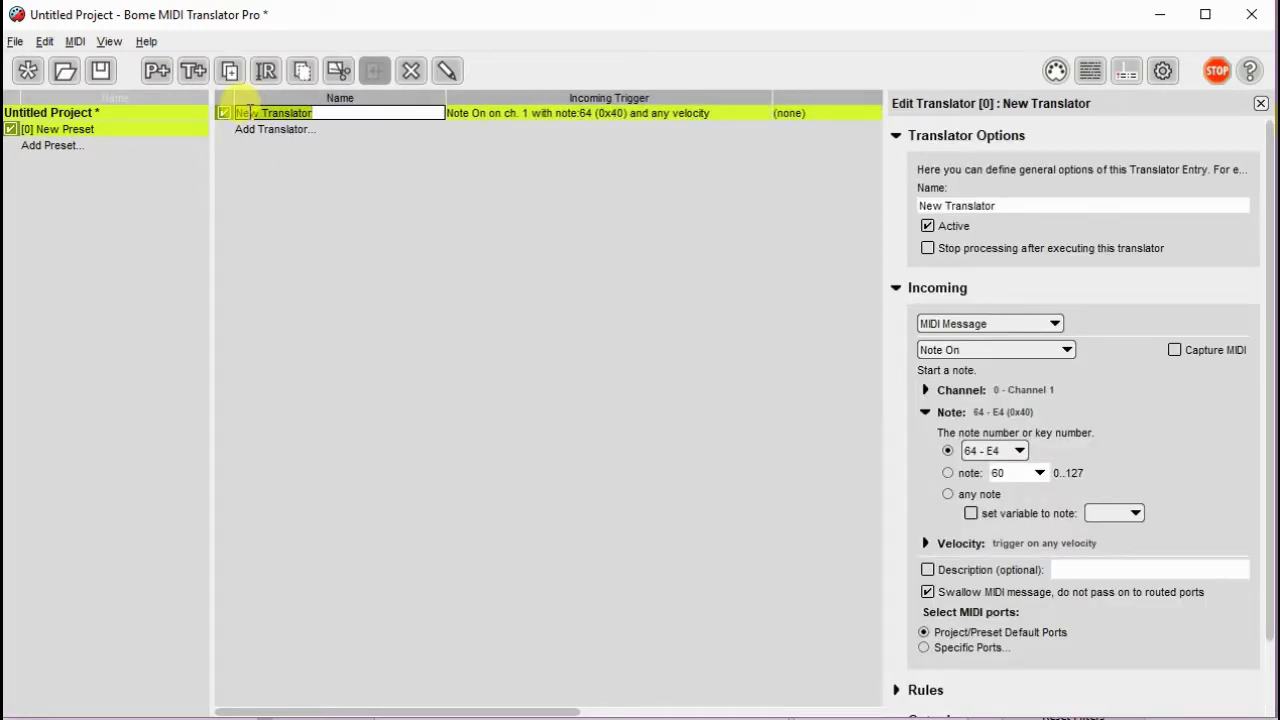
type("F")
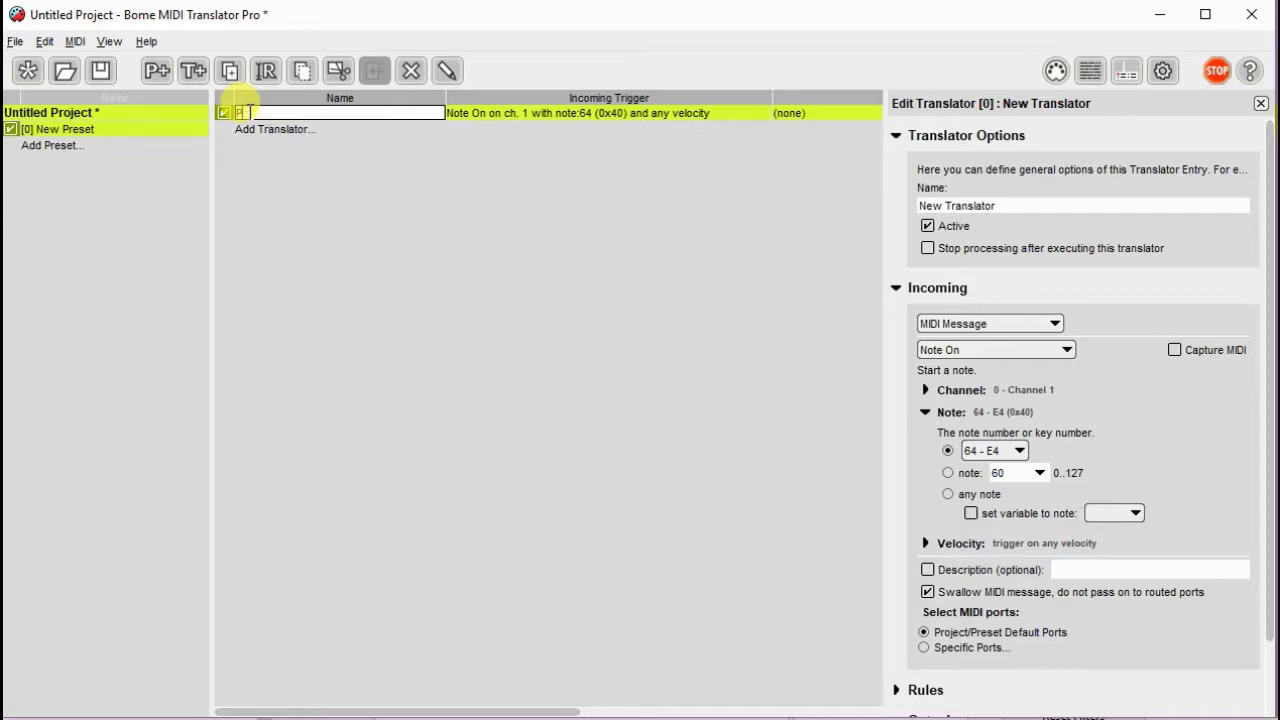
type("rogram CHange")
key("BackSpace")
key("BackSpace")
key("BackSpace")
key("BackSpace")
type("hange Synth1")
left_click(529, 110)
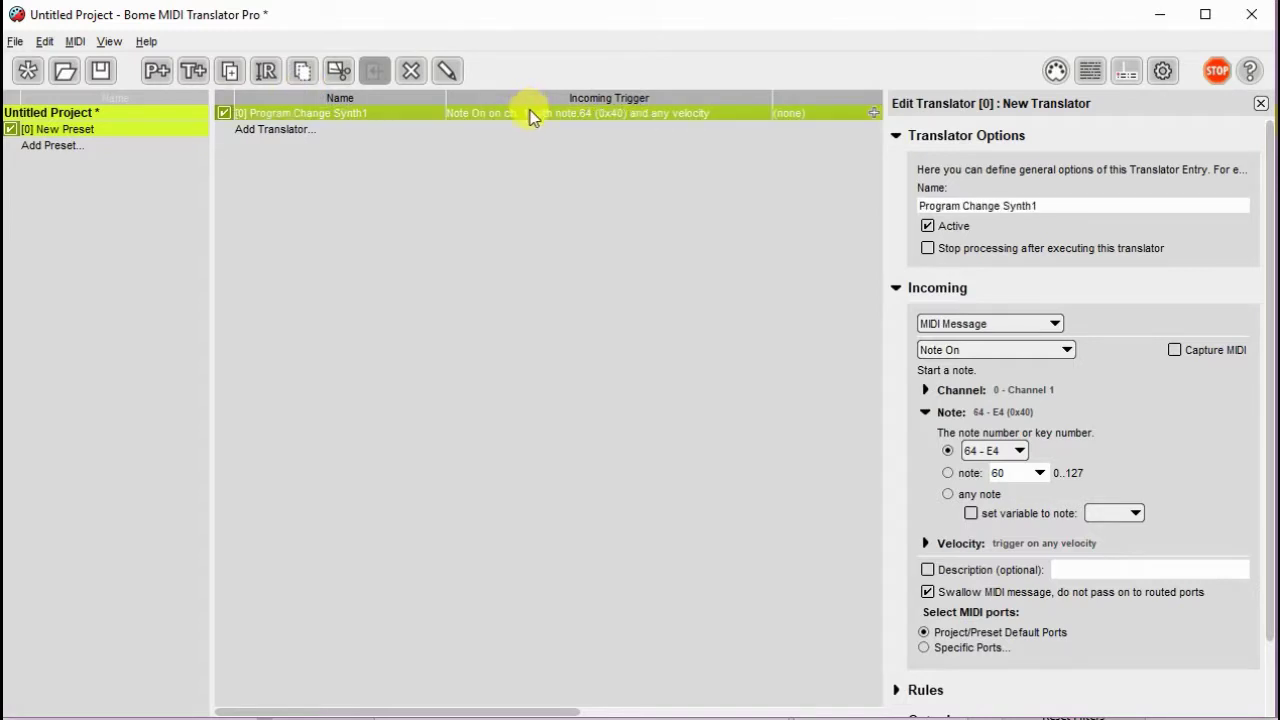
Step: Set the incoming trigger to a MIDI Program Change message with program 1
left_click(1055, 323)
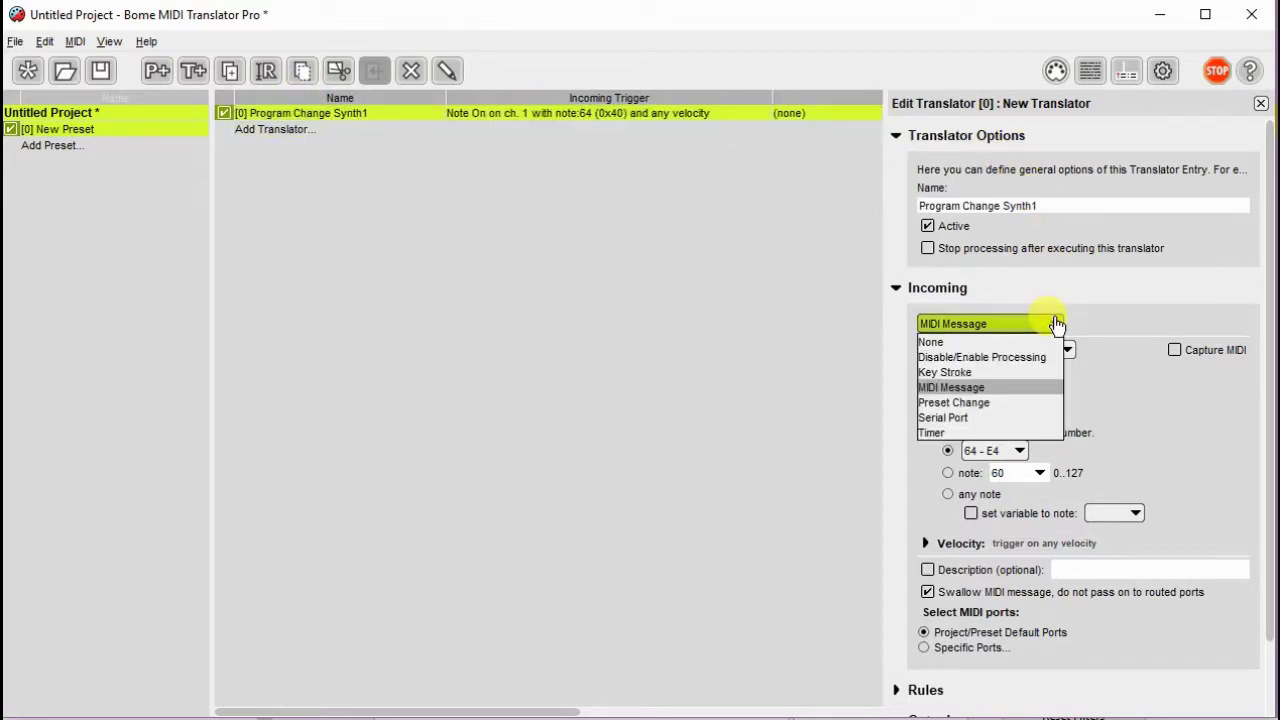
left_click(1045, 387)
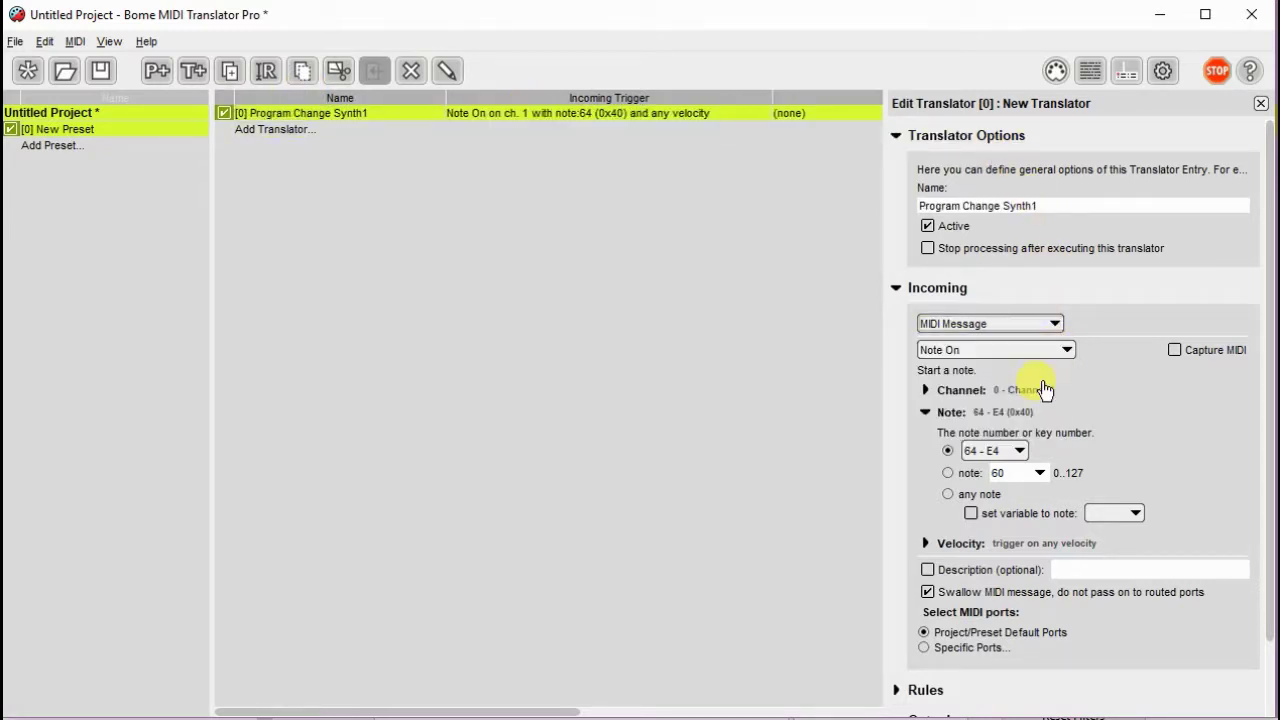
left_click(1065, 350)
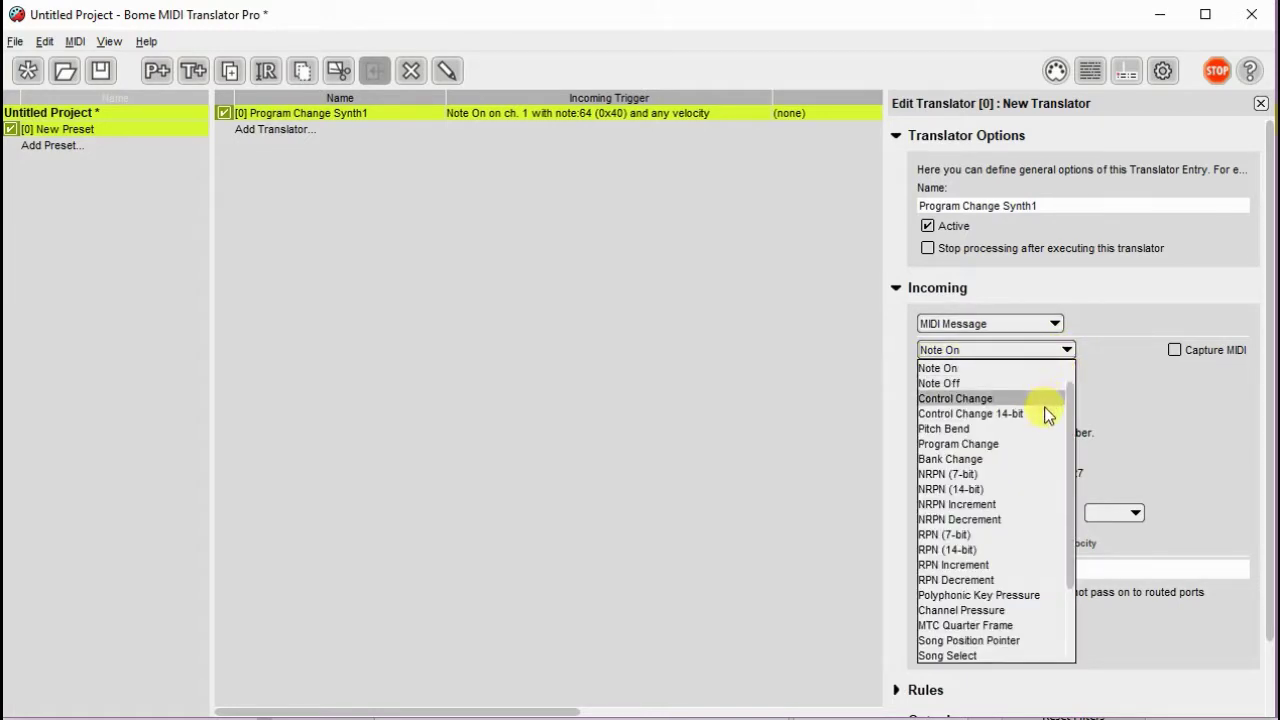
left_click(1040, 443)
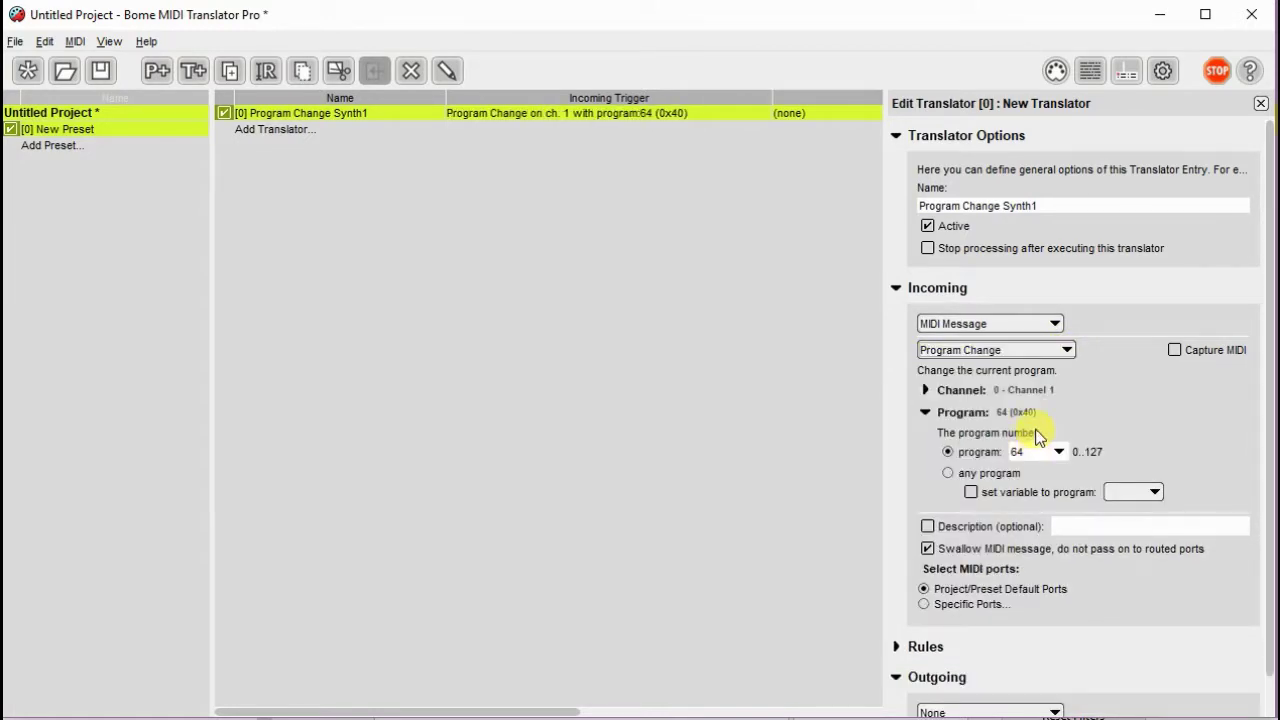
left_click(955, 414)
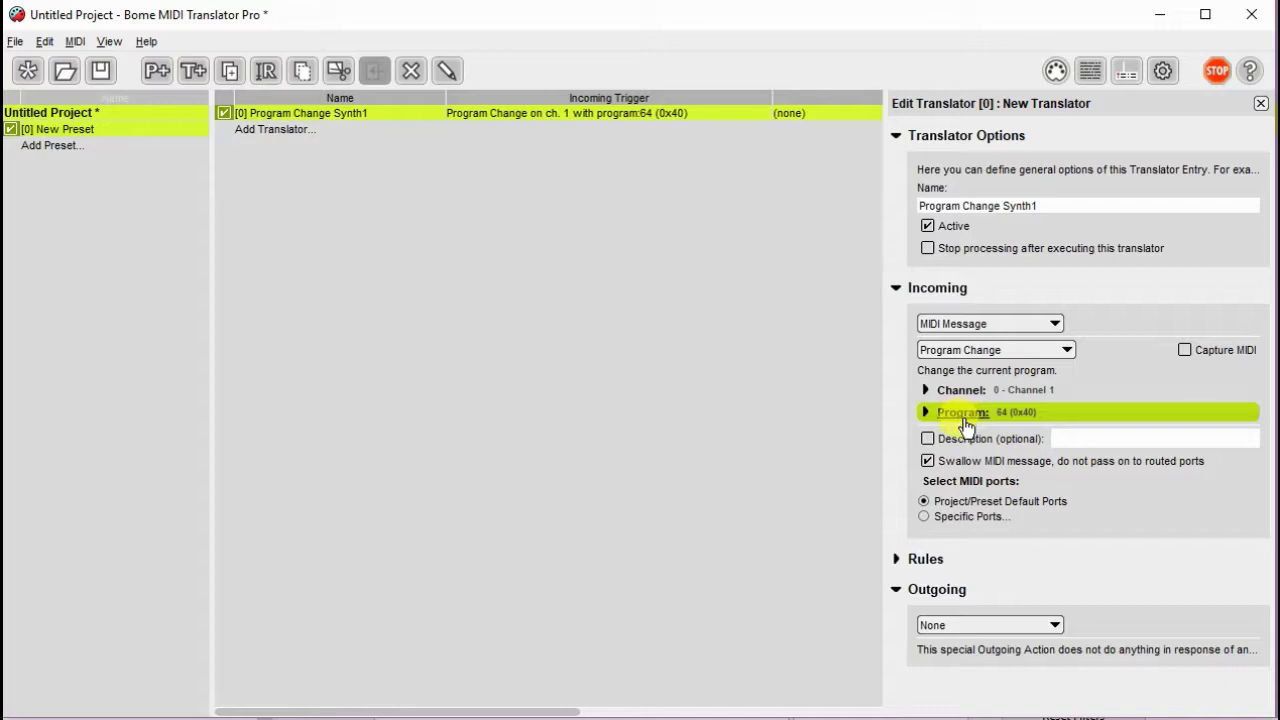
left_click(1022, 418)
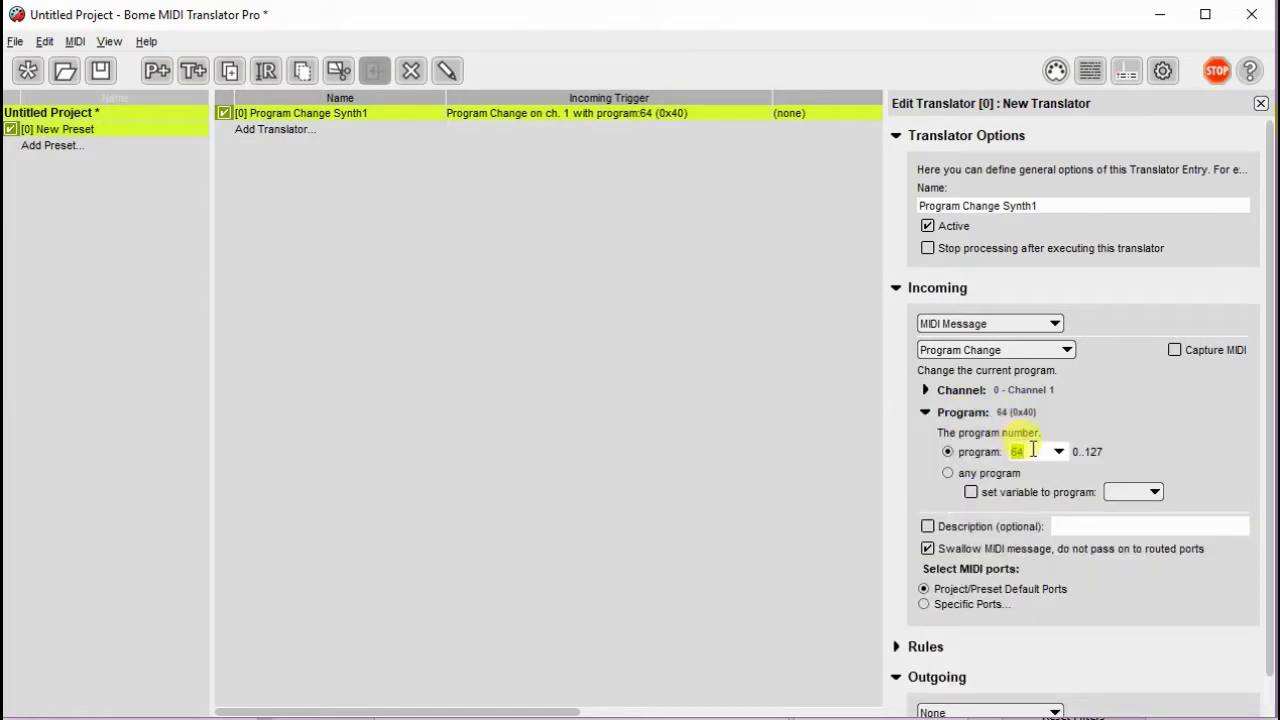
type("1")
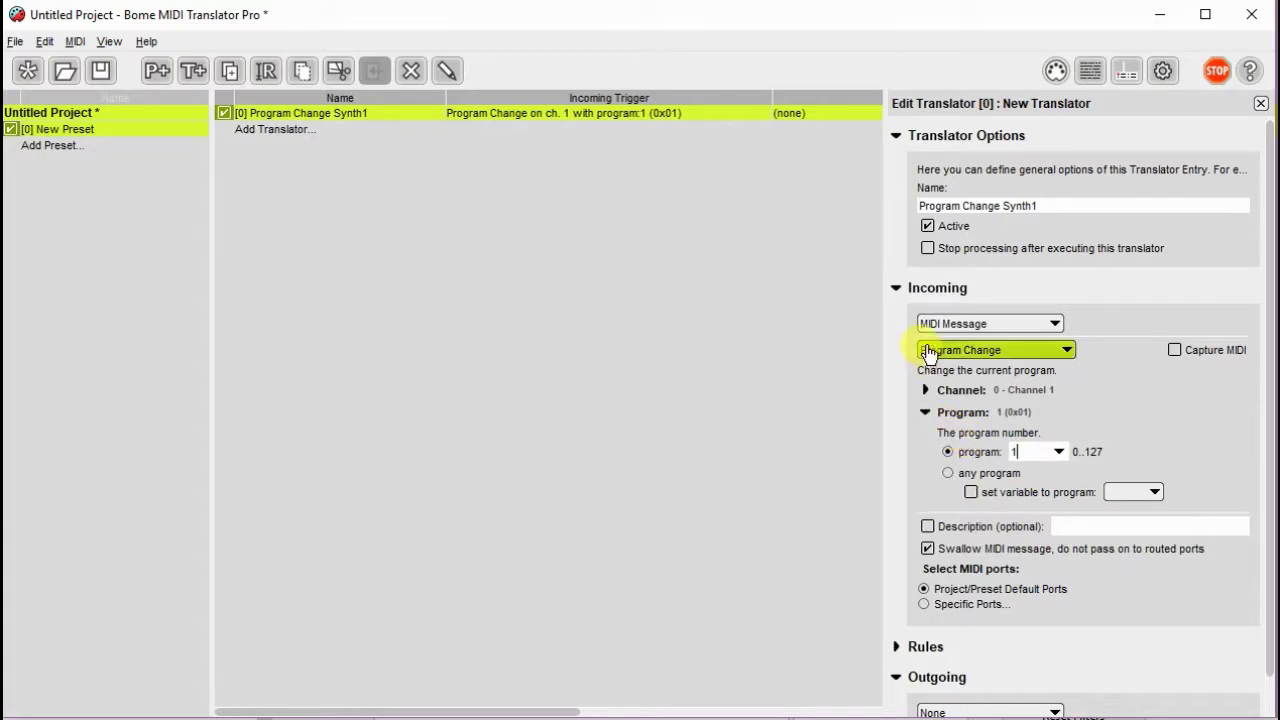
left_click(892, 288)
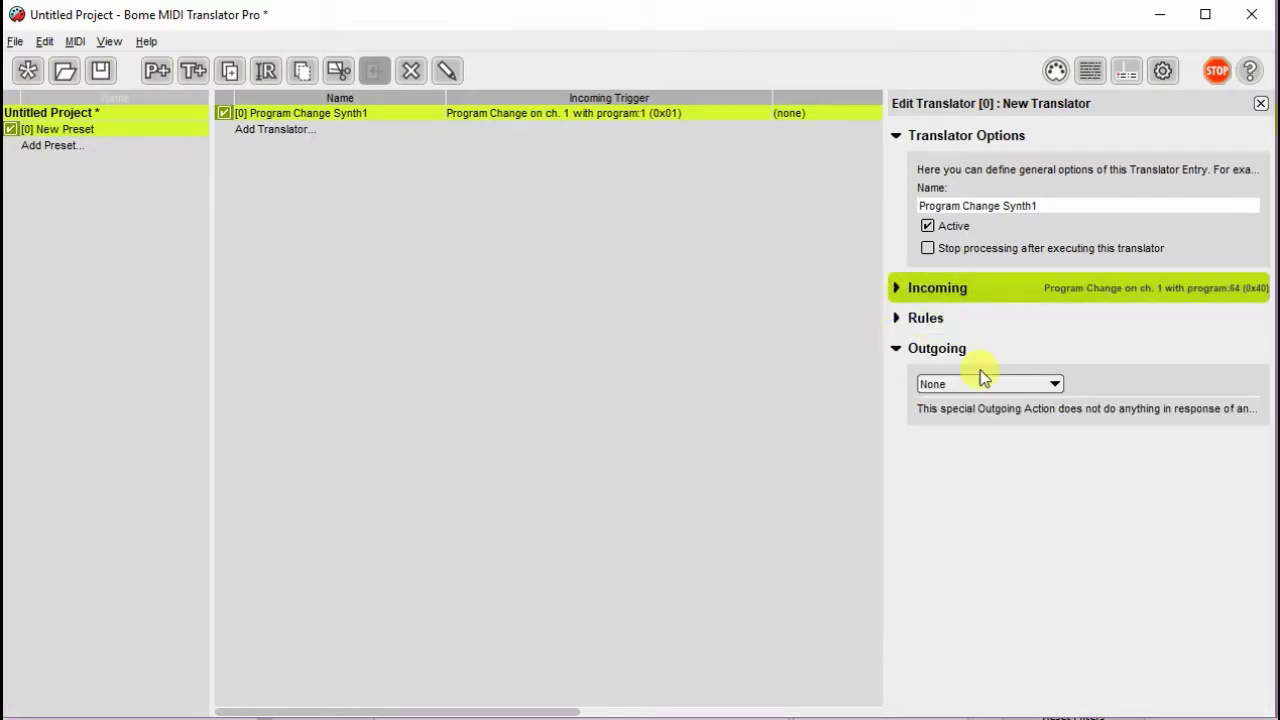
Step: Make the outgoing action a MIDI Program Change and change its program from 60 to 1
left_click(1053, 385)
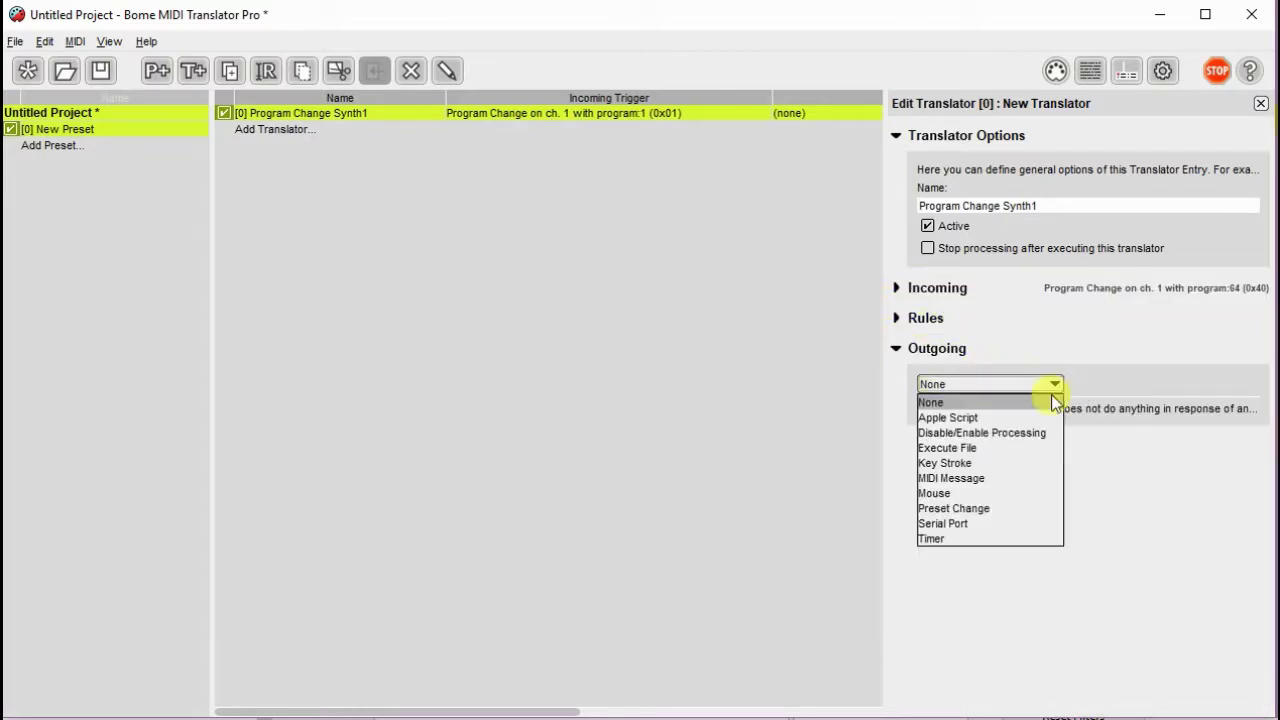
left_click(1012, 477)
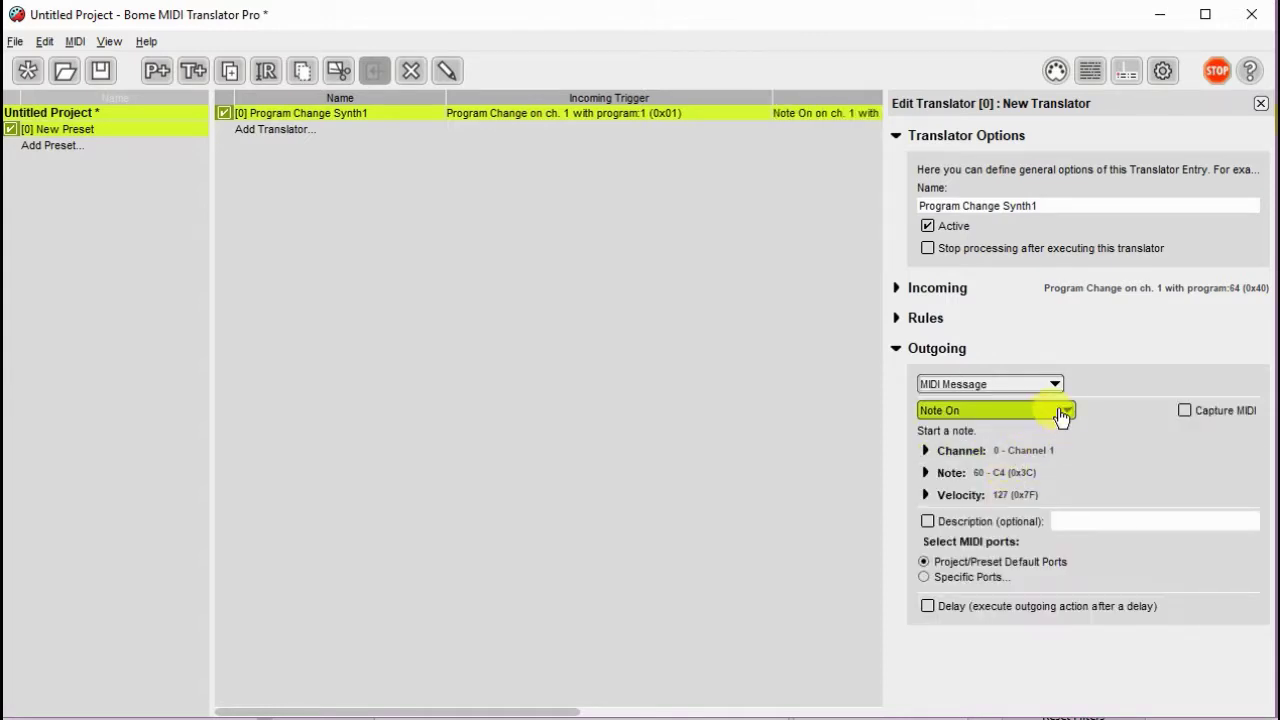
left_click(1062, 412)
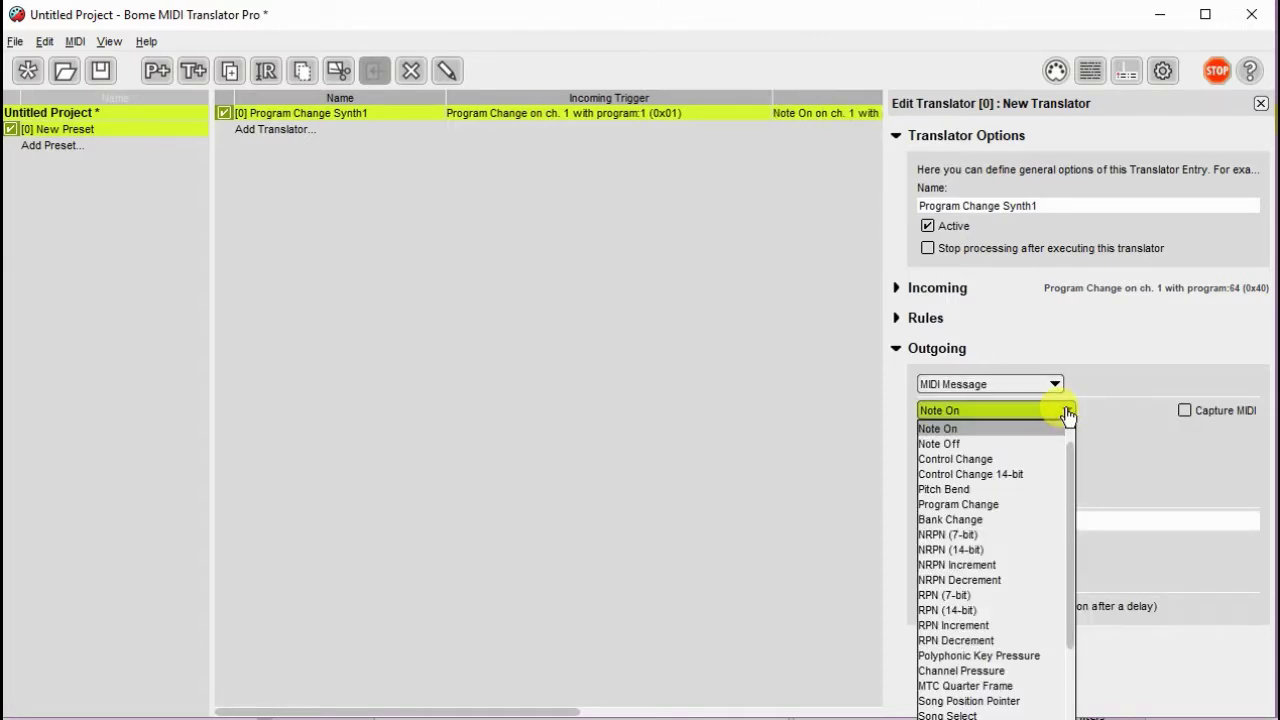
left_click(1026, 502)
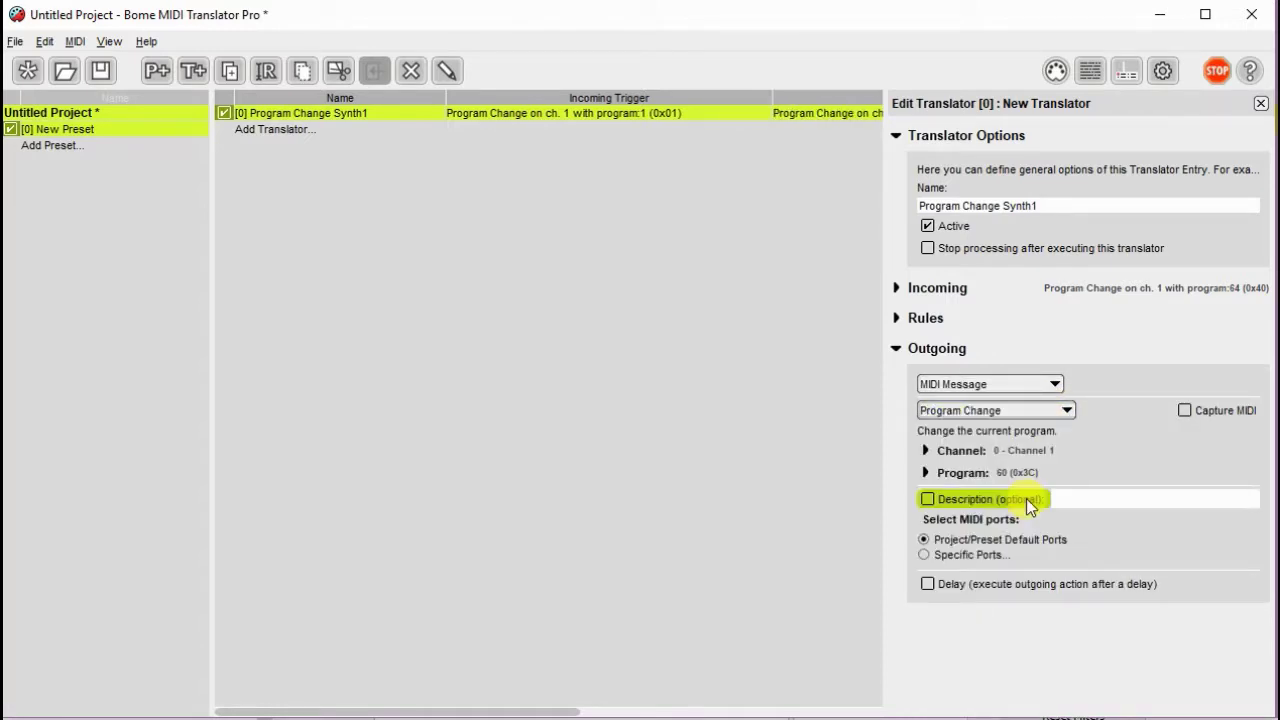
left_click(963, 472)
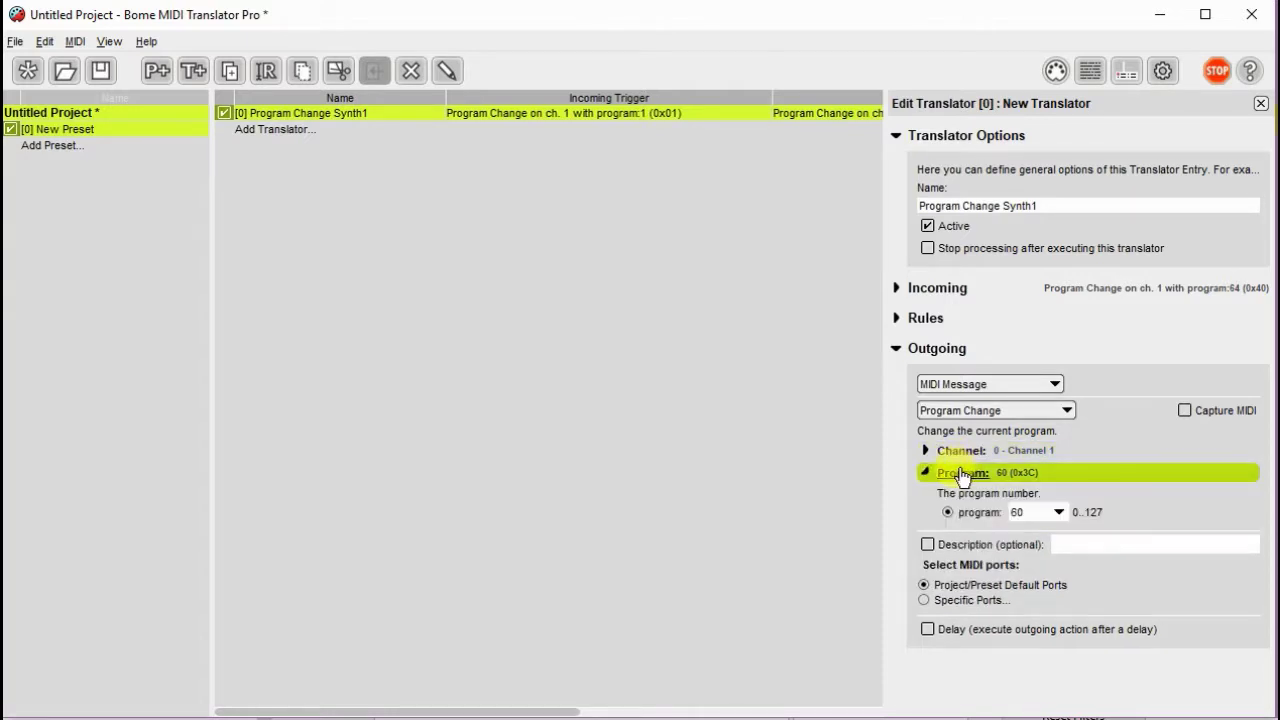
double_click(1018, 512)
type("1")
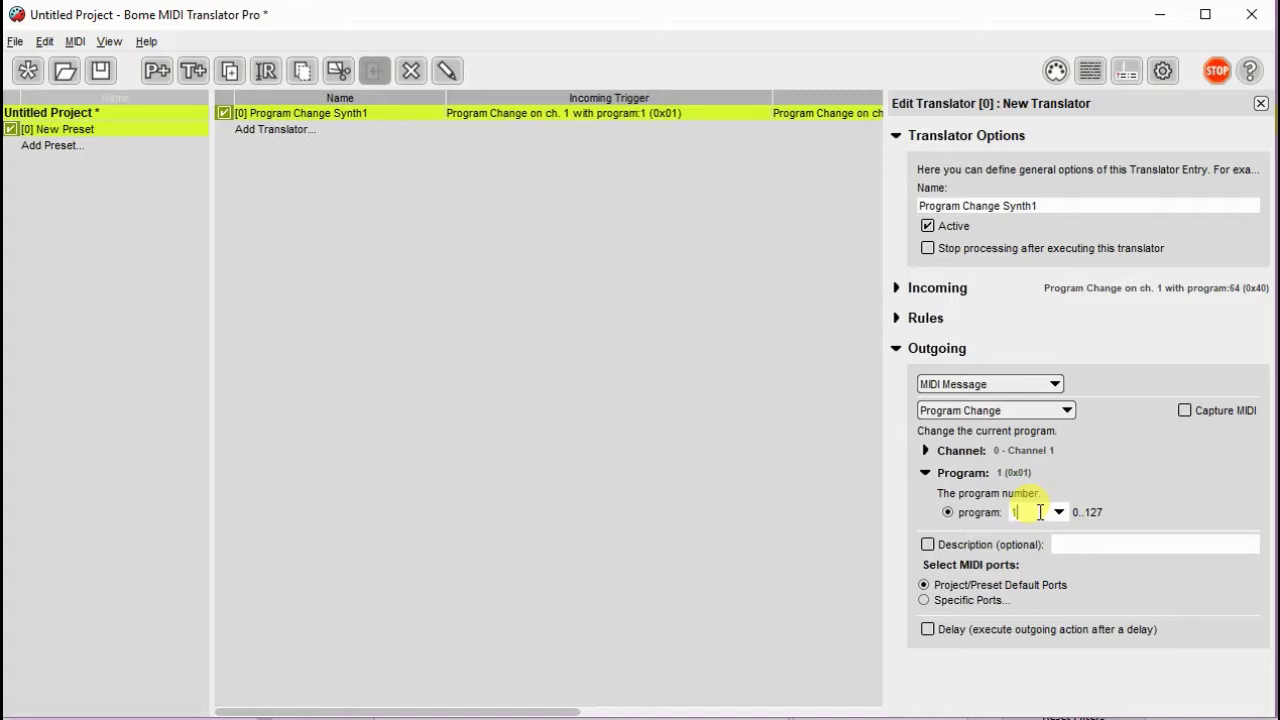
Step: Send output only to Bome MIDI Translator 2 Virtual Out, then bring up the Log Window
left_click(924, 601)
scroll(971, 604, "down", 1)
left_click(966, 609)
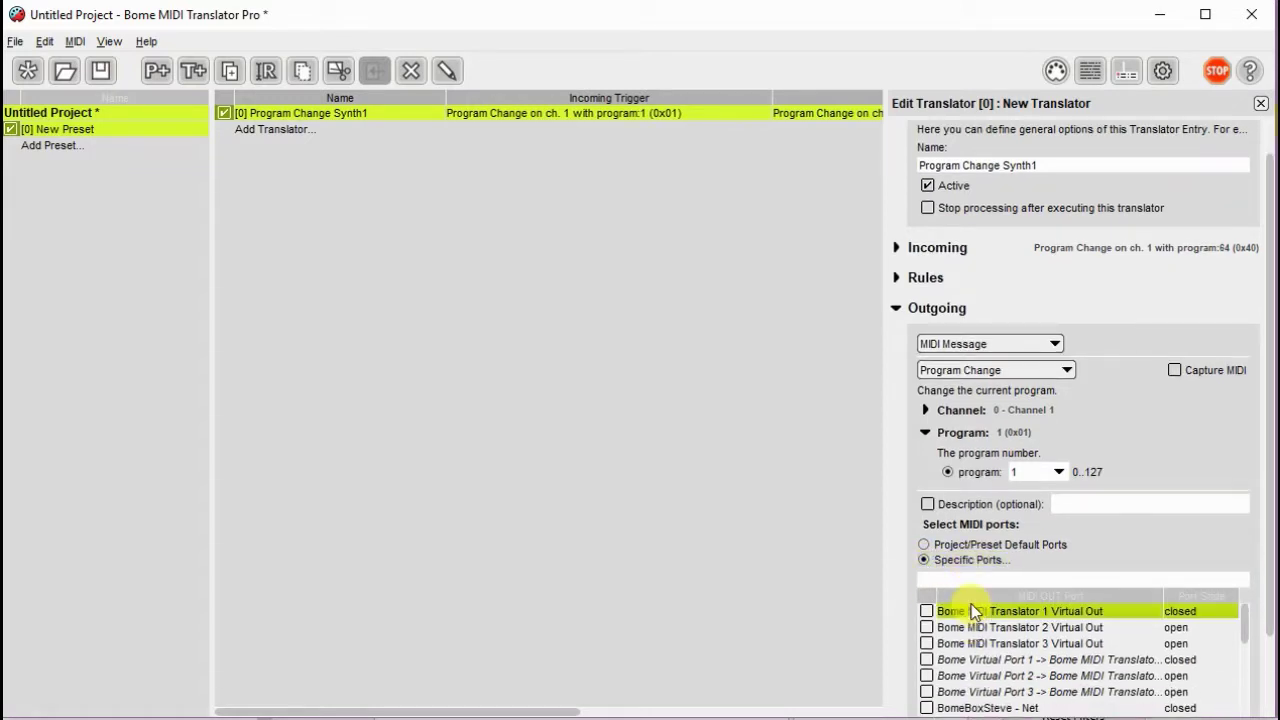
left_click(928, 628)
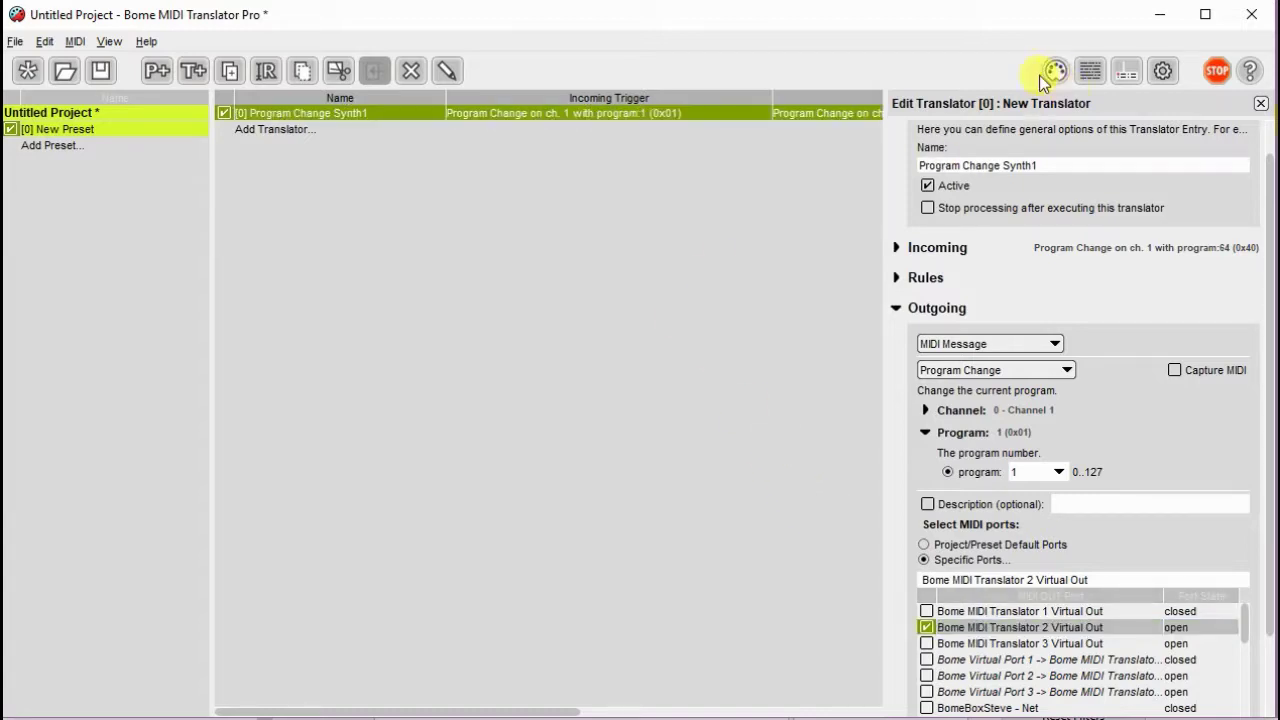
left_click(1092, 72)
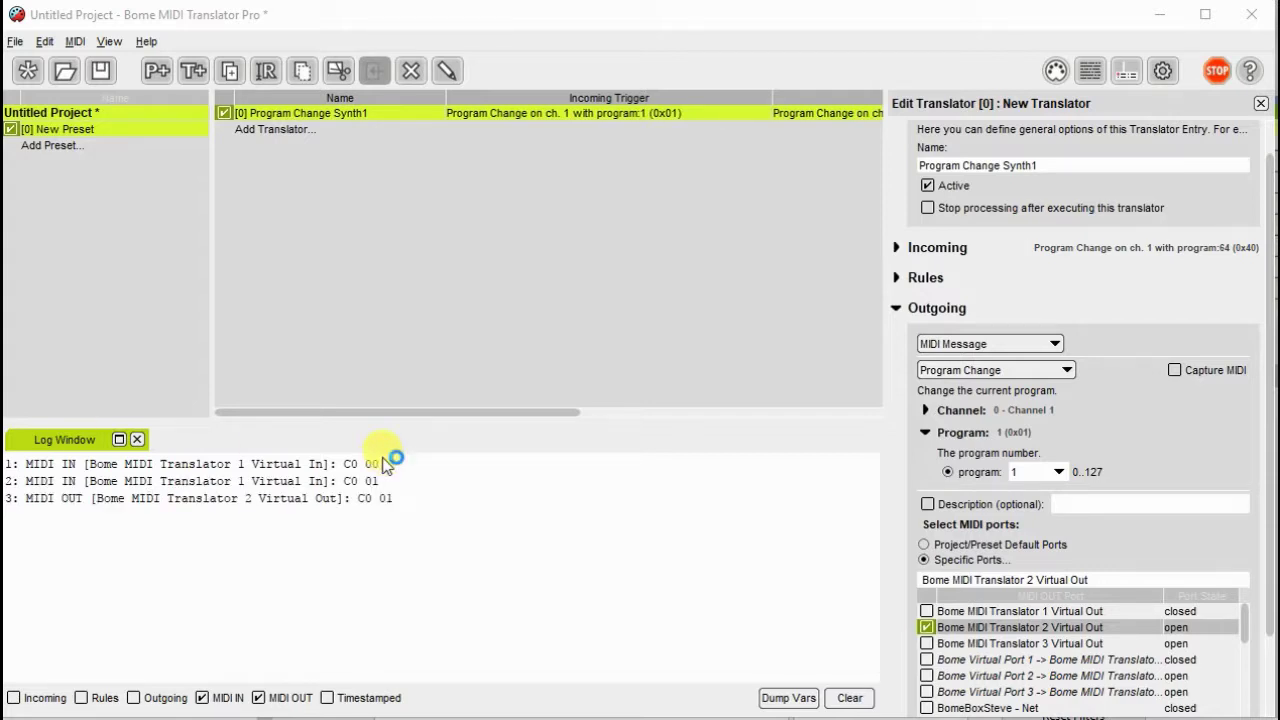
Step: Select the Program Change Synth1 translator in the translator list
left_click(374, 106)
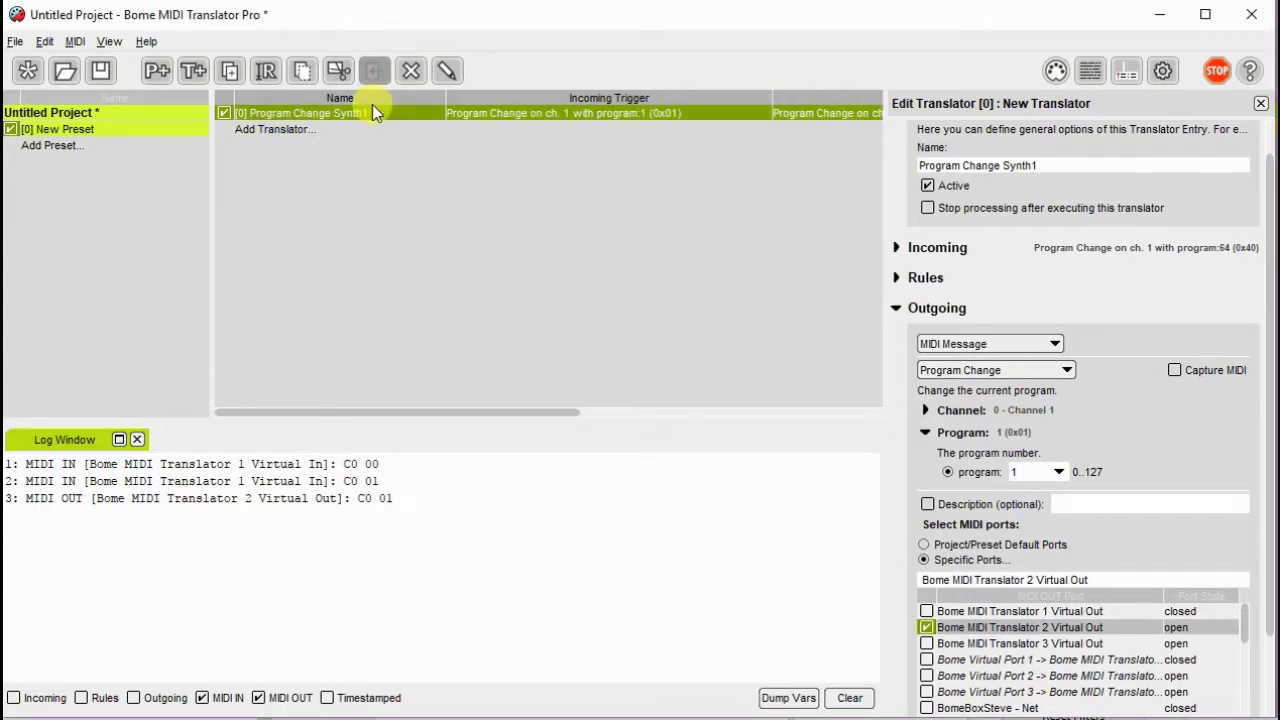
left_click(374, 107)
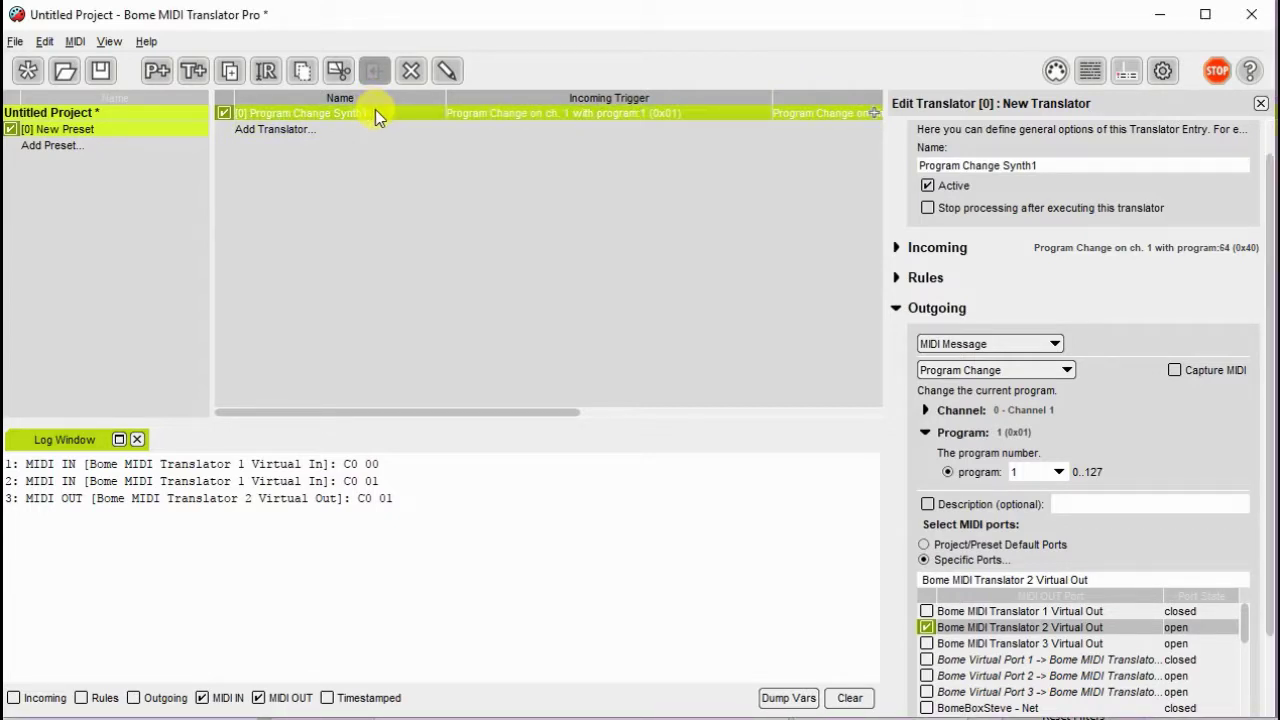
Step: Duplicate Program Change Synth1 and rename the copy to 'Program Change Synth2'
right_click(375, 110)
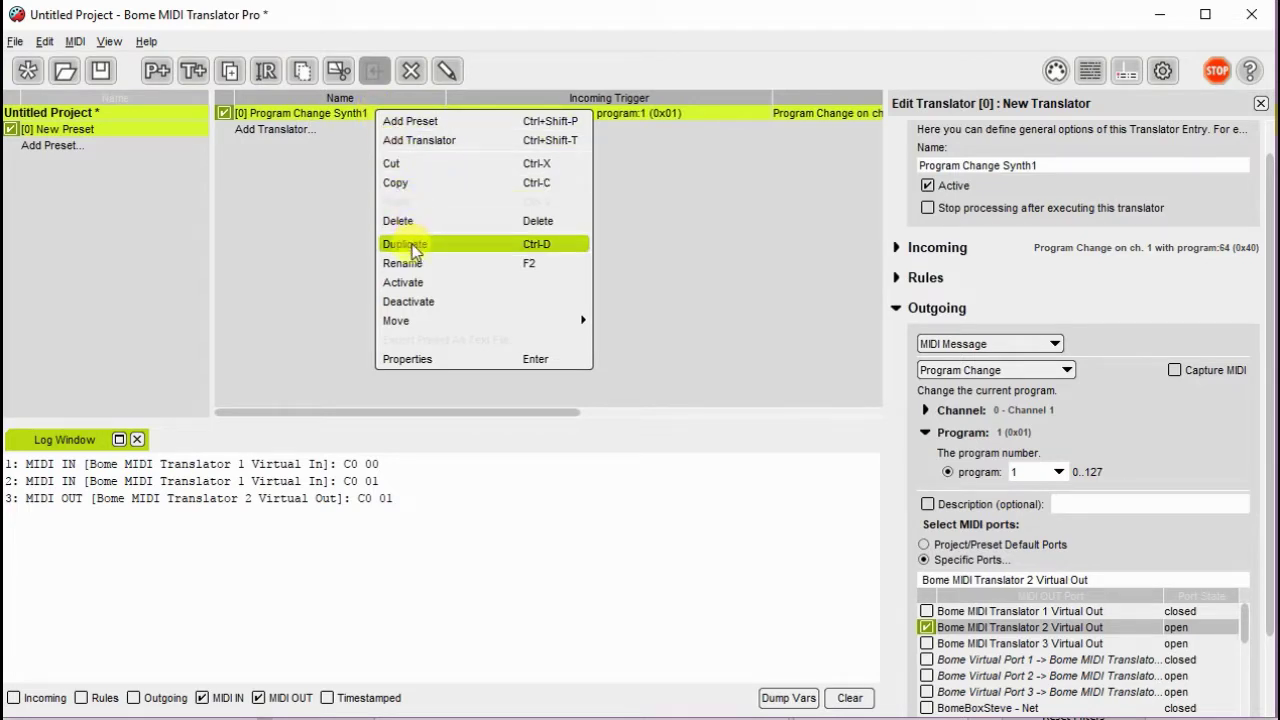
left_click(414, 246)
left_click(372, 129)
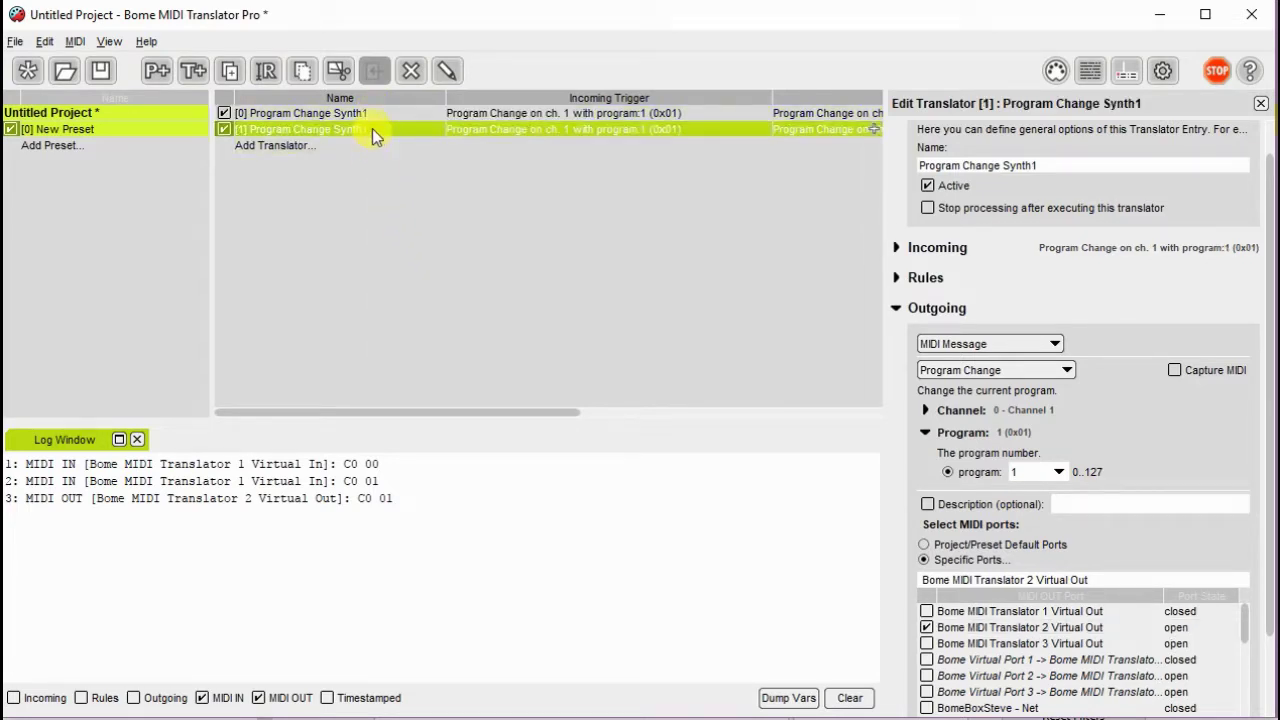
left_click(370, 129)
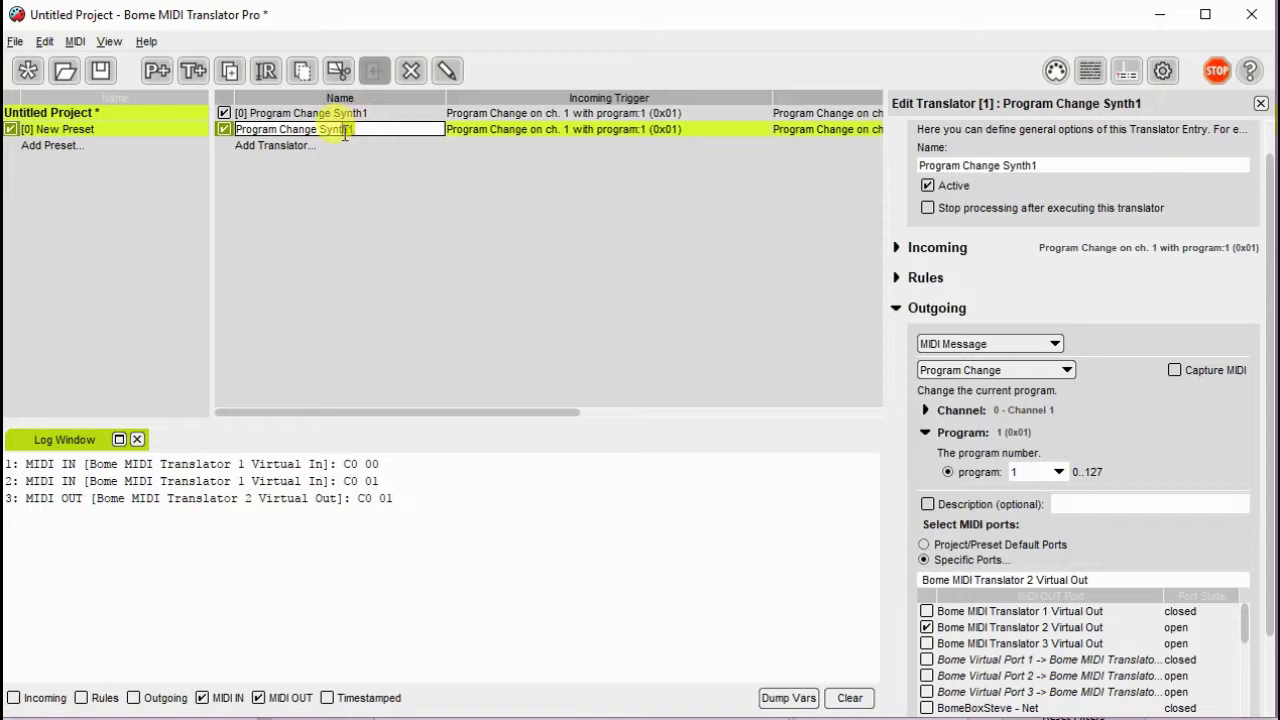
key("shift+Left")
type("2")
left_click(776, 135)
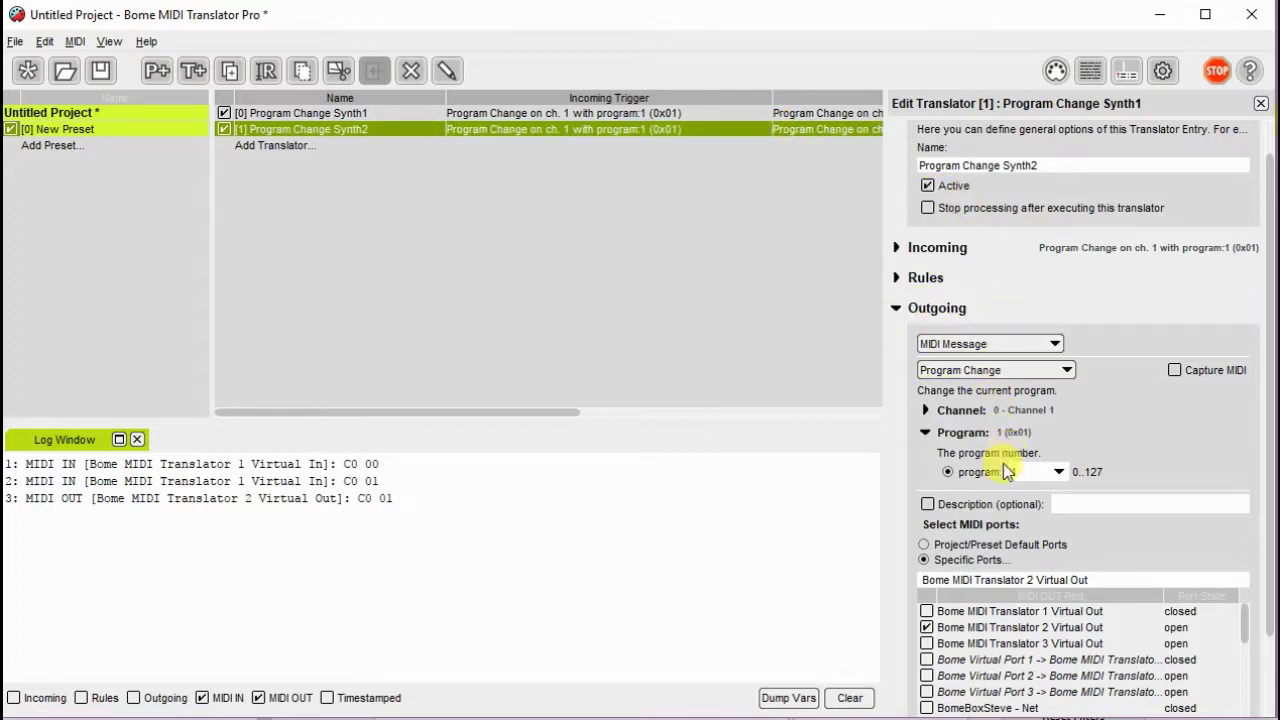
Step: Set Synth2's outgoing channel to 1 - Channel 2
left_click(948, 410)
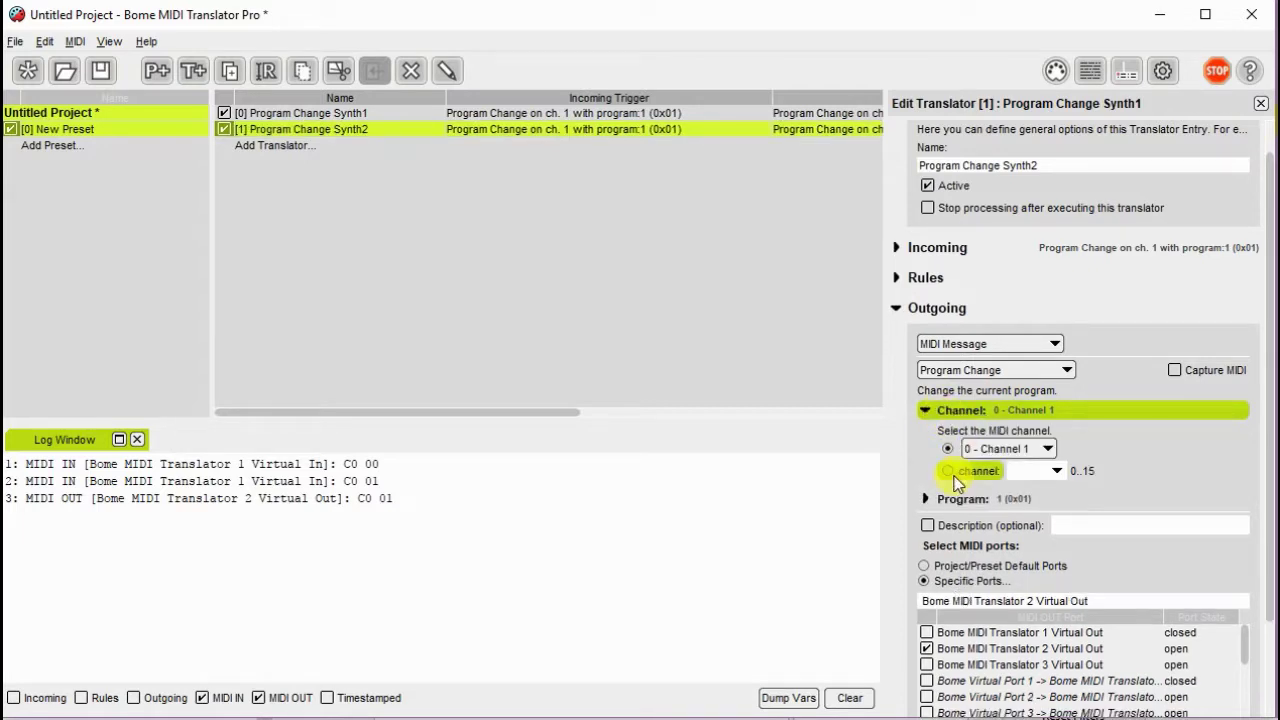
left_click(949, 471)
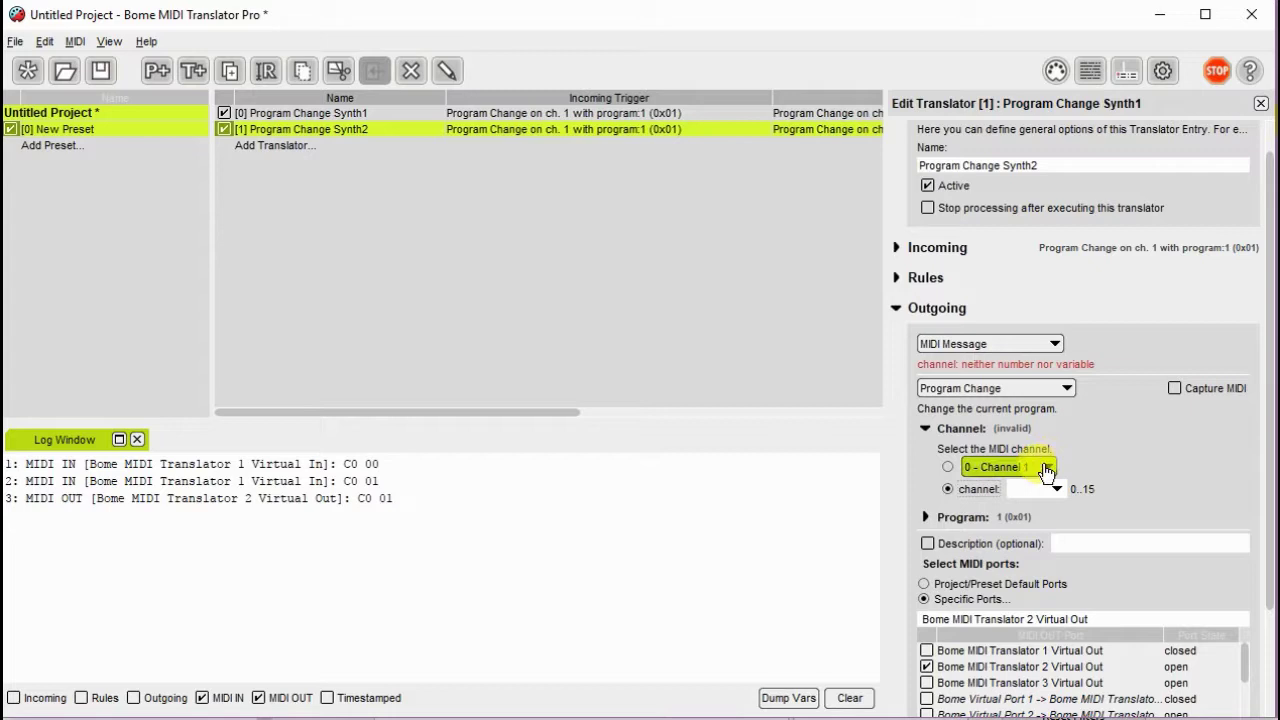
left_click(947, 467)
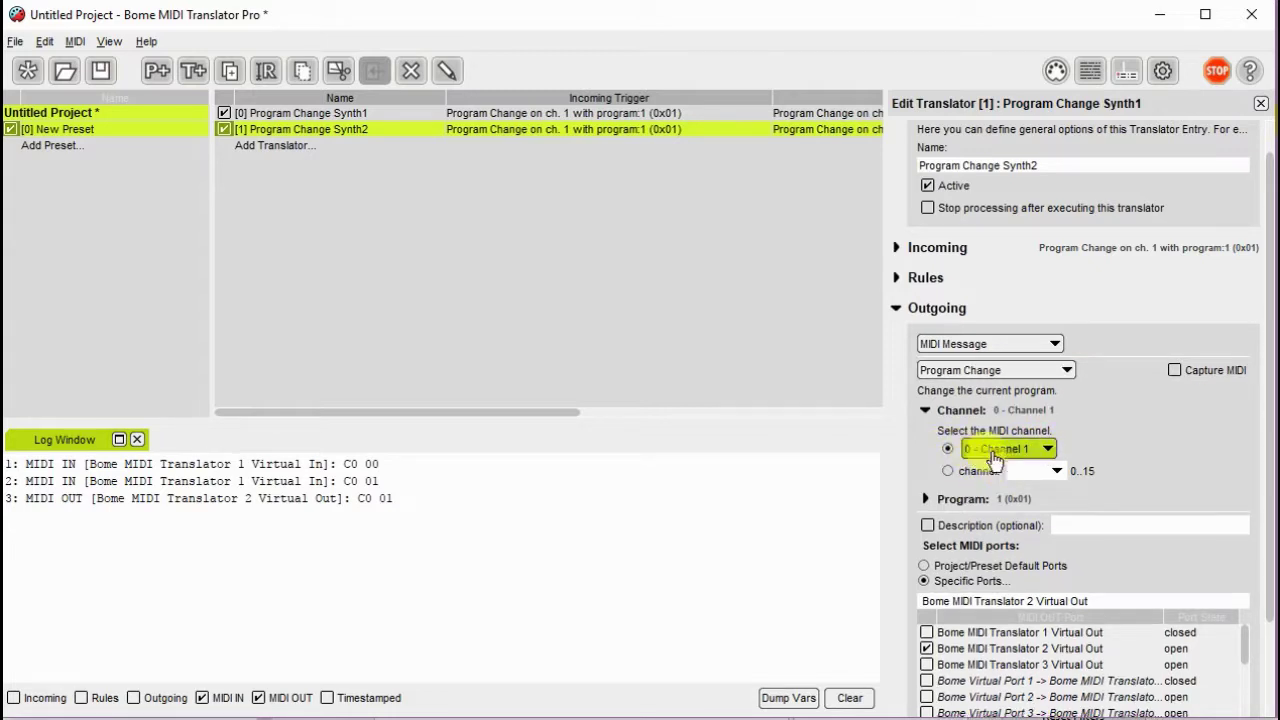
left_click(1047, 449)
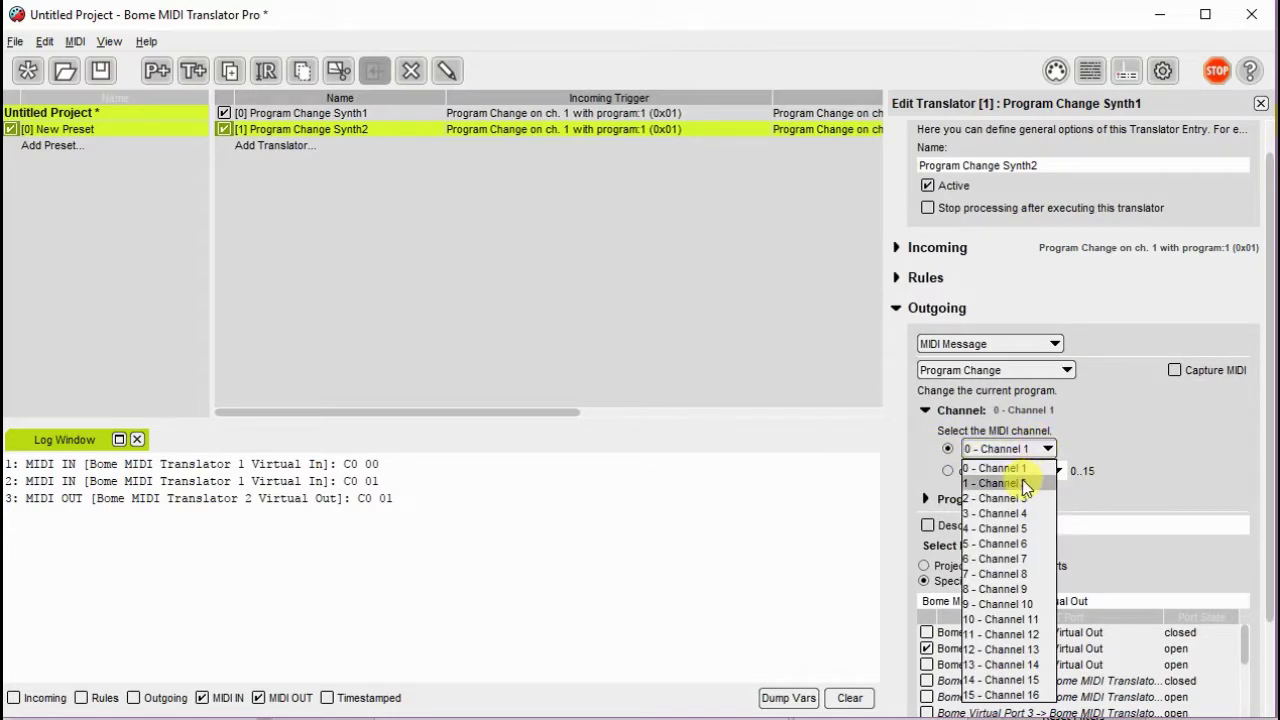
left_click(1025, 483)
scroll(1002, 487, "down", 2)
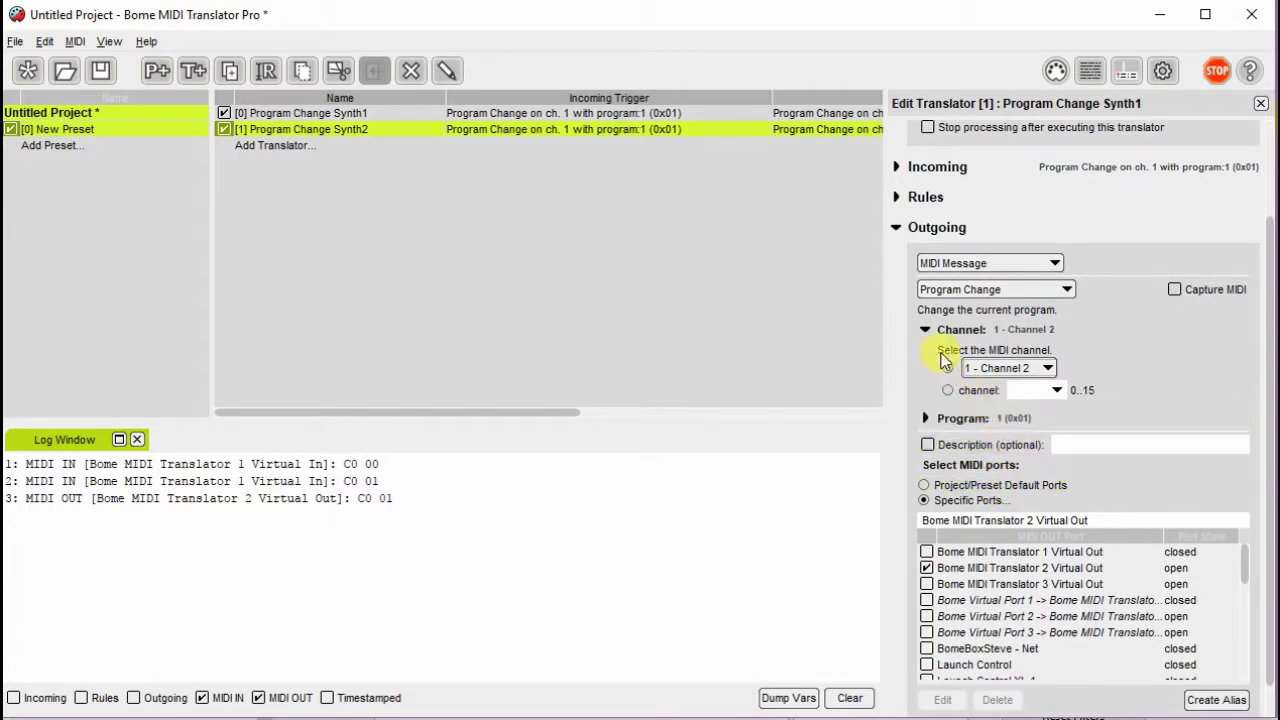
Step: Change Synth2's outgoing program value to 3
left_click(924, 417)
left_click(1026, 390)
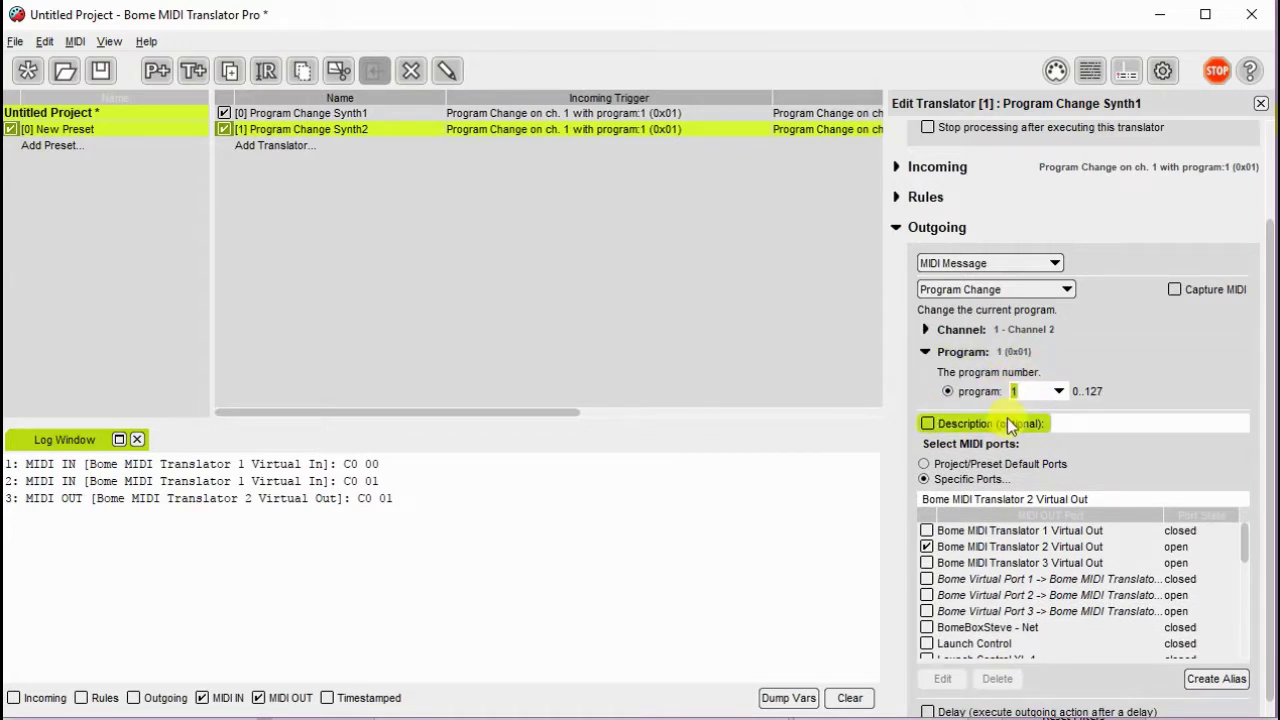
type("3")
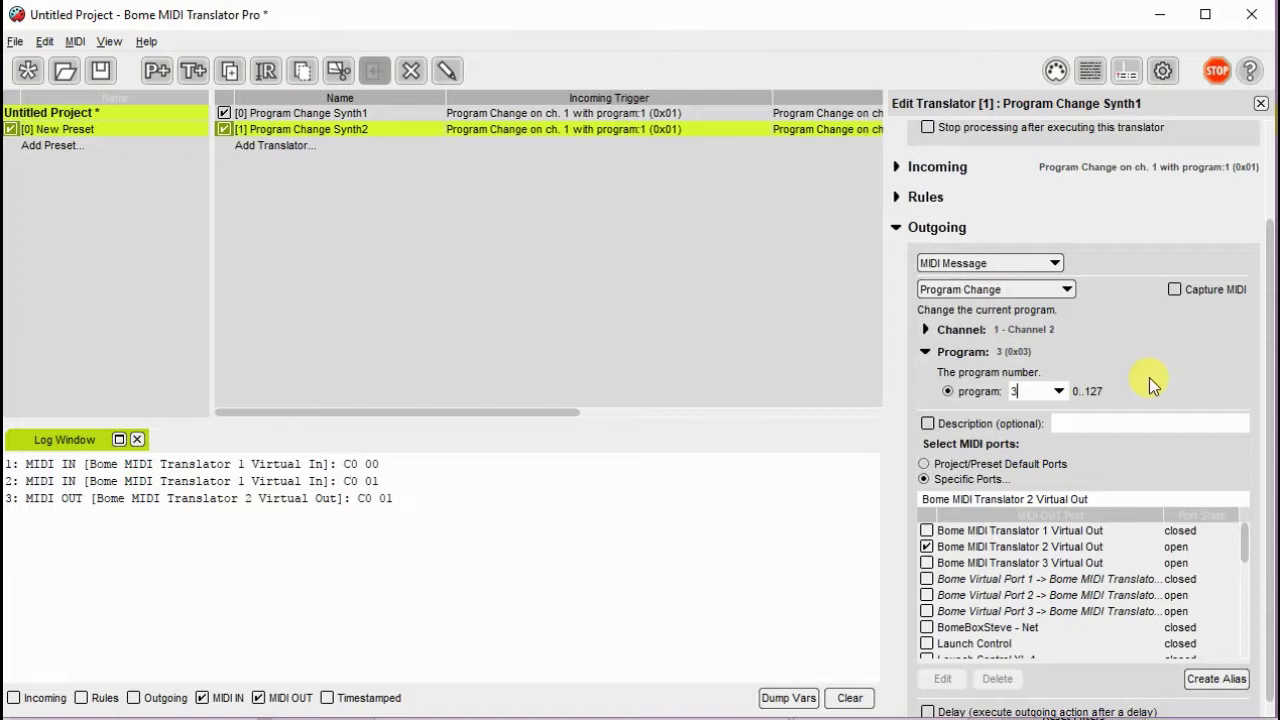
Step: Route Synth2's output to Bome MIDI Translator 3 Virtual Out and resize the translator list pane
left_click(925, 563)
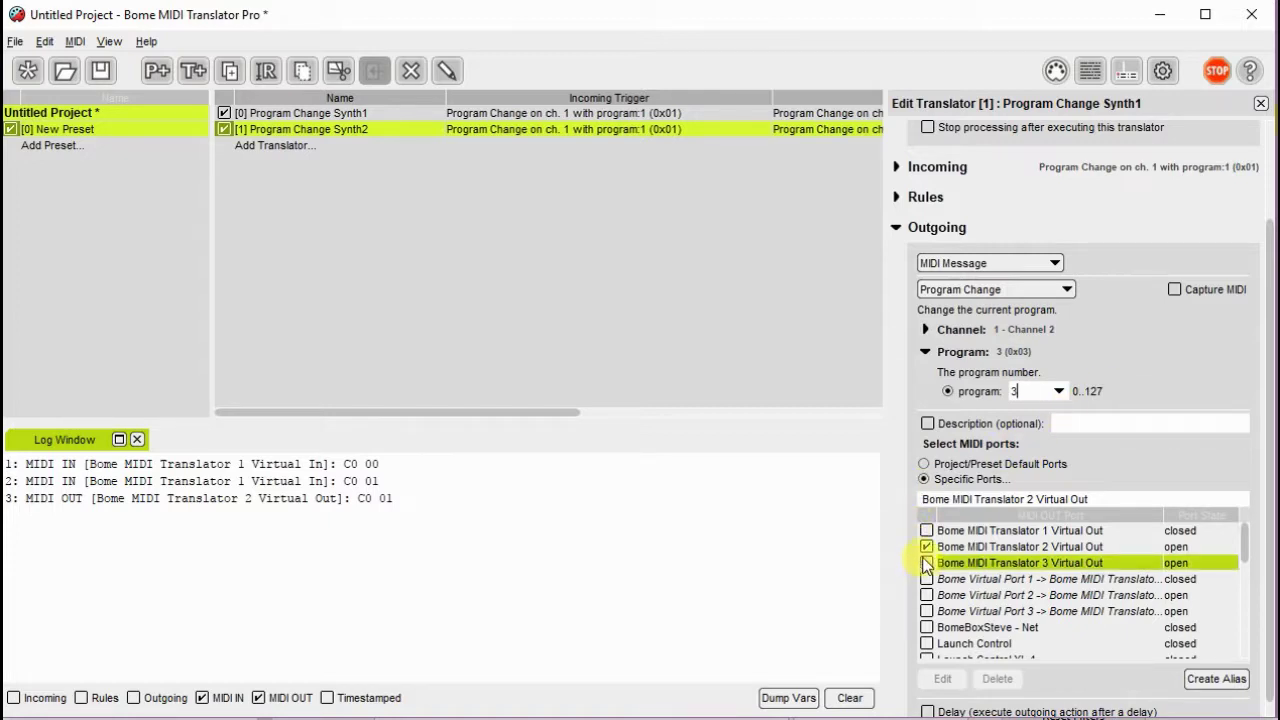
left_click(926, 563)
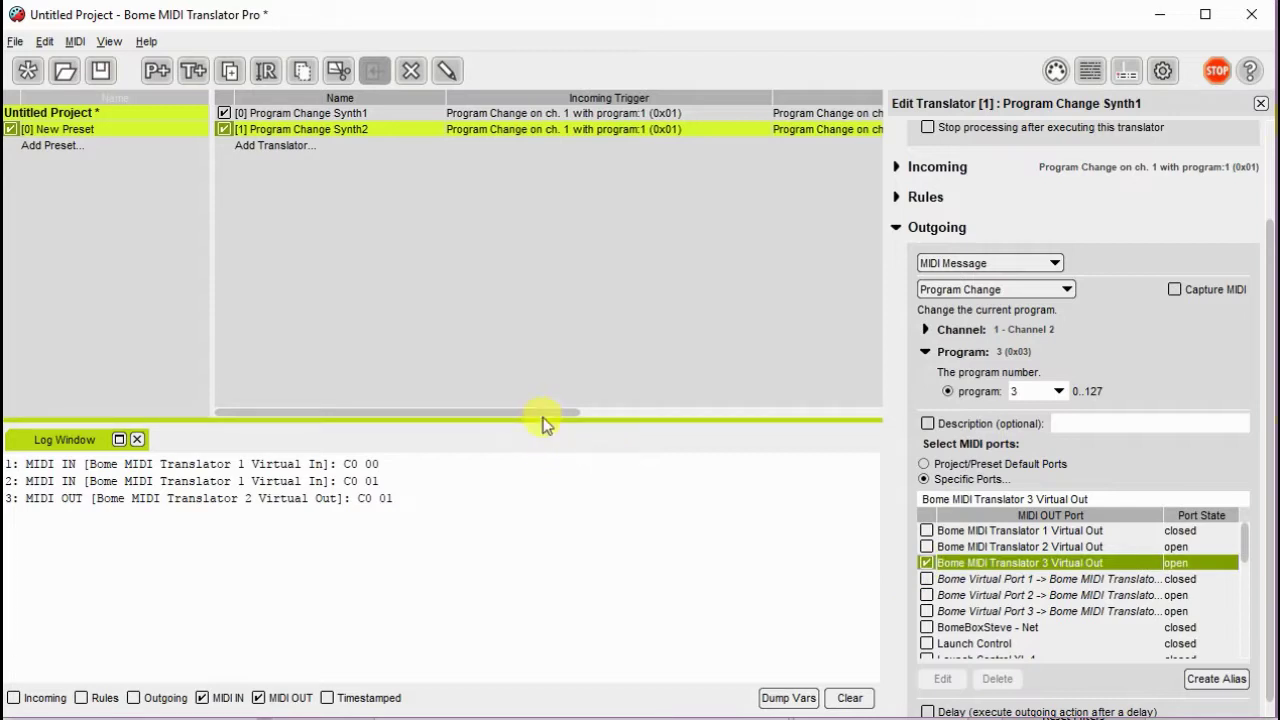
left_click_drag(543, 417, 706, 430)
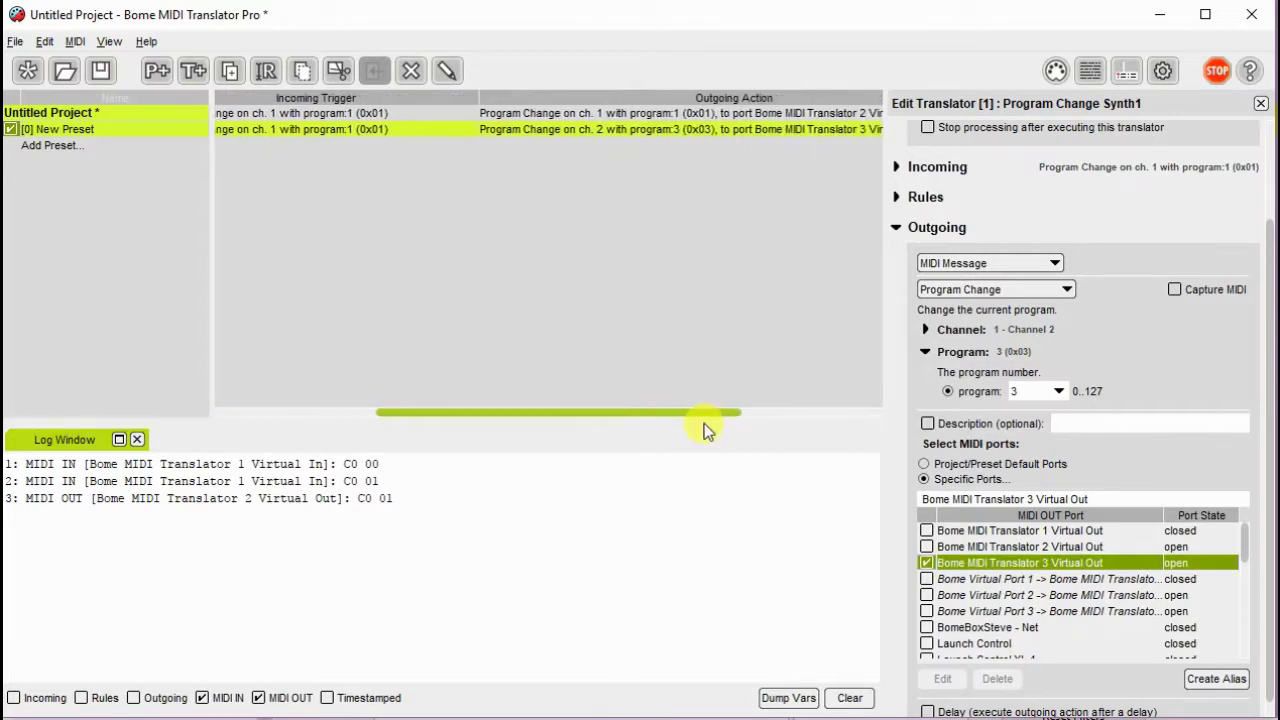